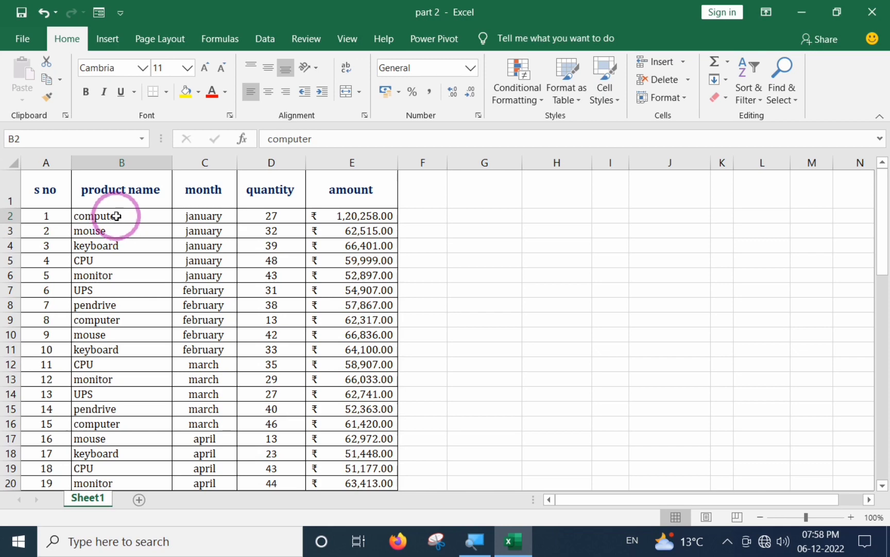
# Step: Examine the first computer record's product, month, quantity and amount, and the month entries in the rows below it
pyautogui.click(109, 218)
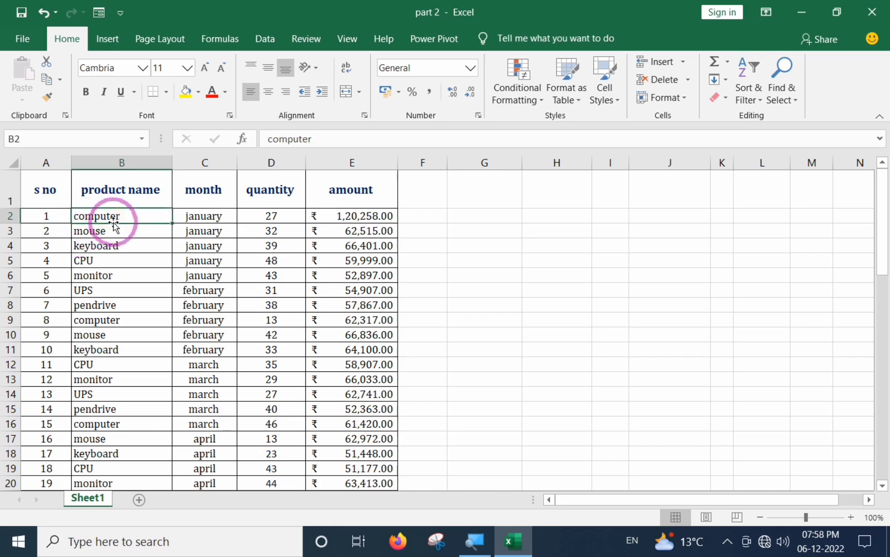
pyautogui.click(212, 216)
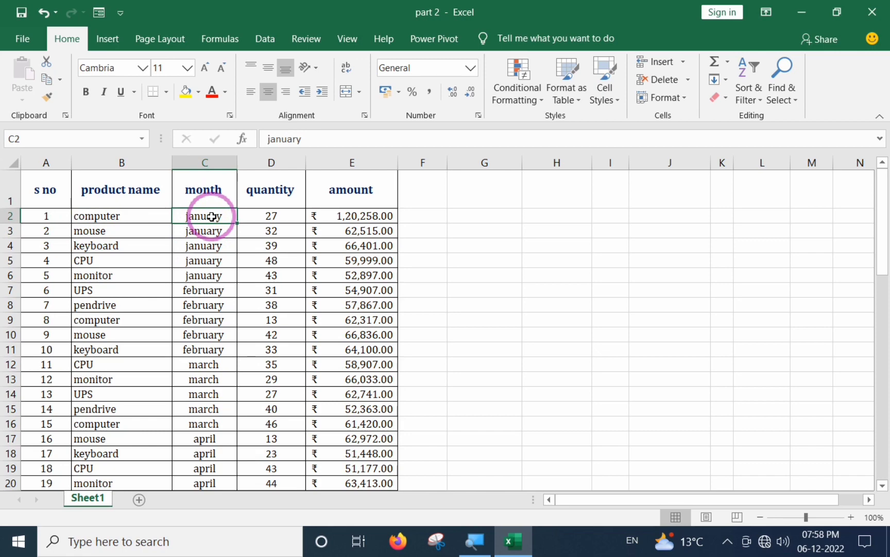
pyautogui.click(264, 217)
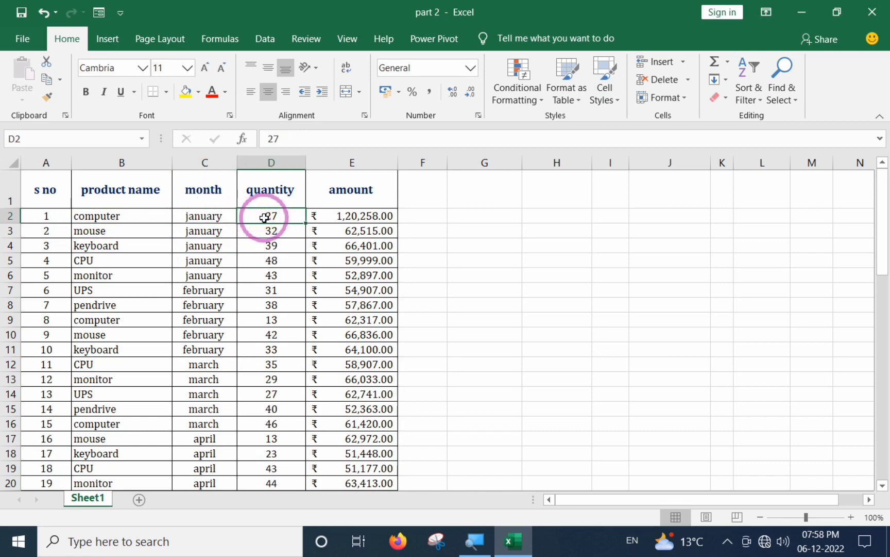
pyautogui.click(356, 217)
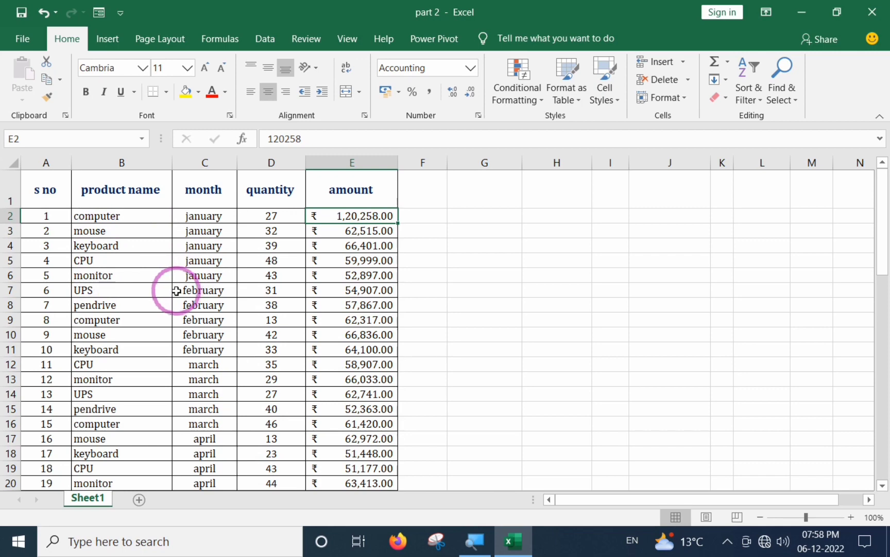
pyautogui.click(209, 230)
pyautogui.scroll(-1, 212, 248)
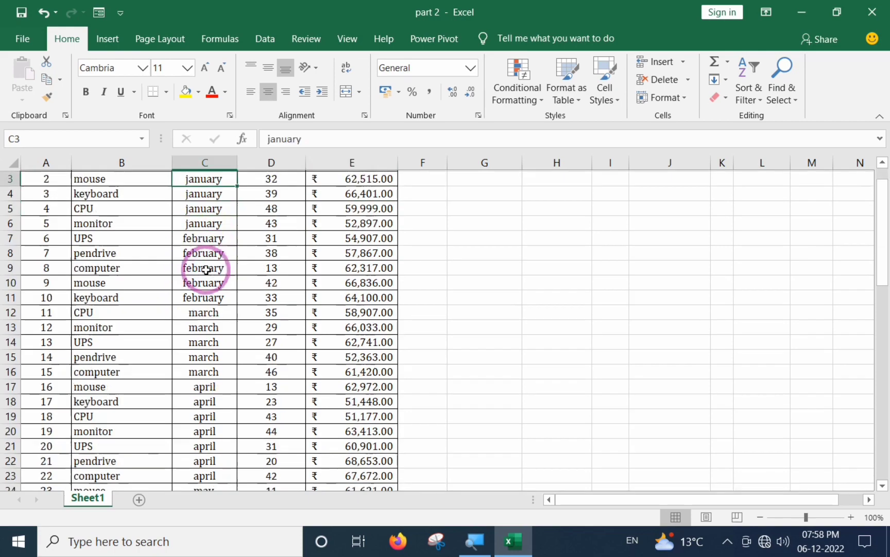
pyautogui.click(208, 237)
pyautogui.scroll(-1, 201, 255)
# Step: Examine the last record of the sales table, in row 61, across its product, month and quantity columns
pyautogui.scroll(-16, 200, 258)
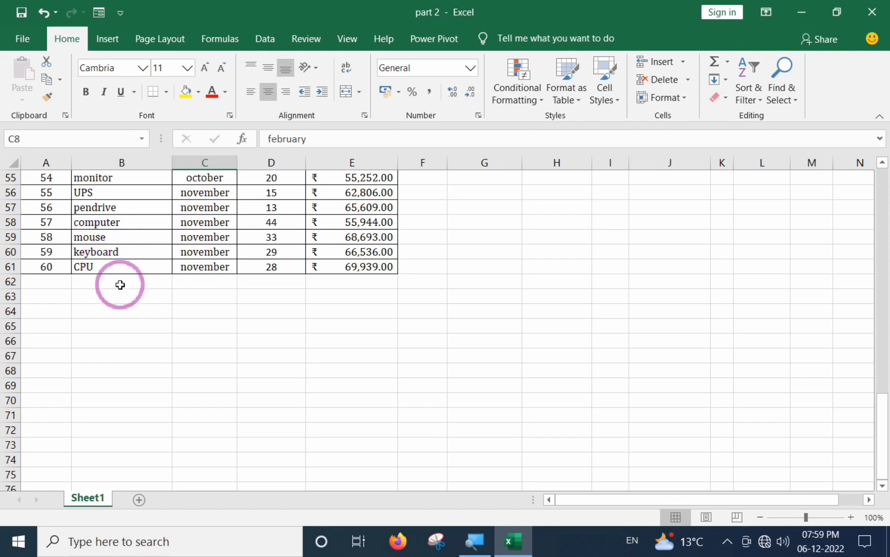
pyautogui.click(96, 266)
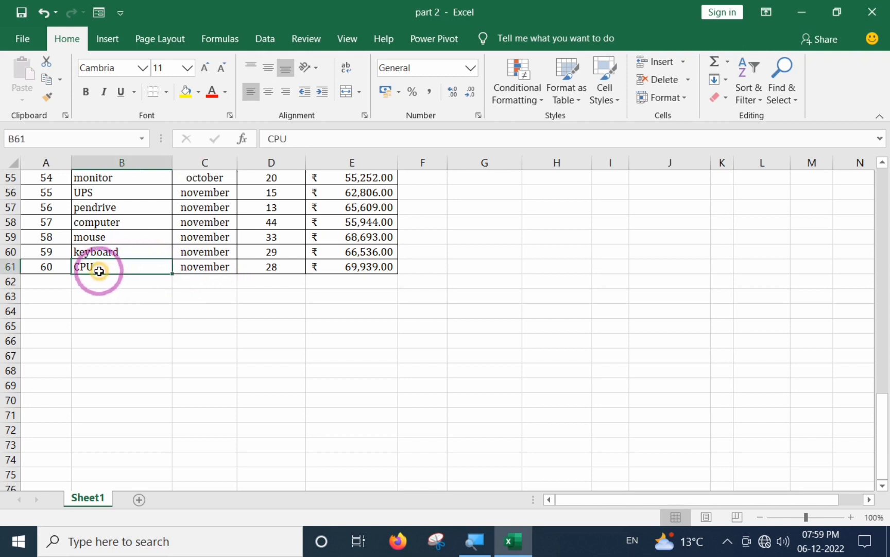
pyautogui.click(212, 270)
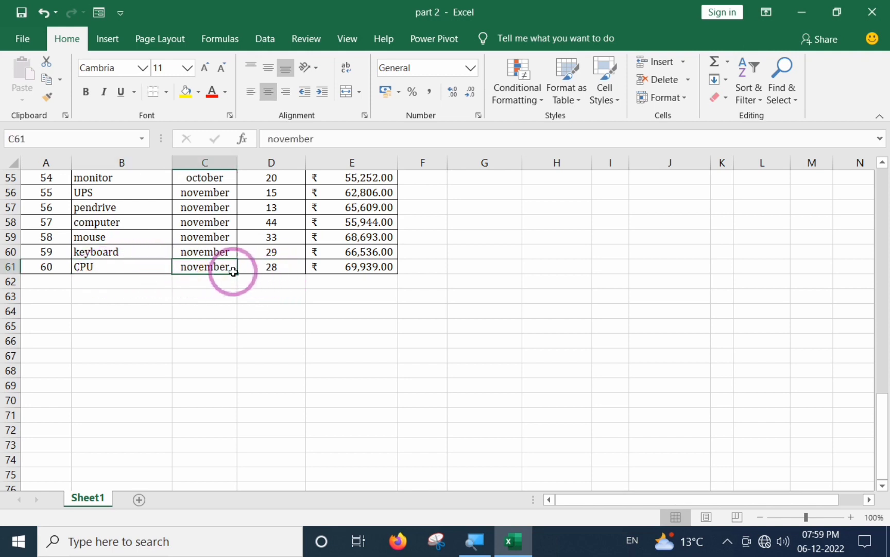
pyautogui.click(272, 268)
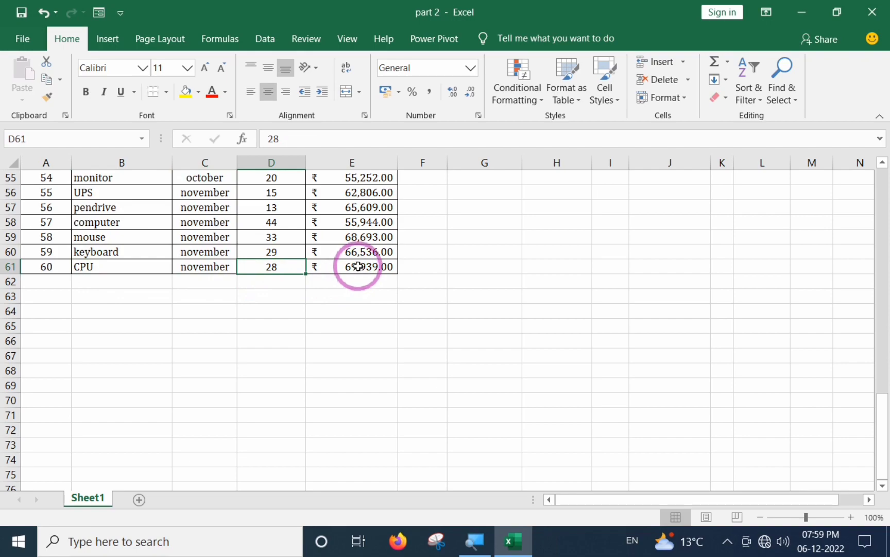
pyautogui.scroll(6, 358, 267)
pyautogui.scroll(1, 306, 263)
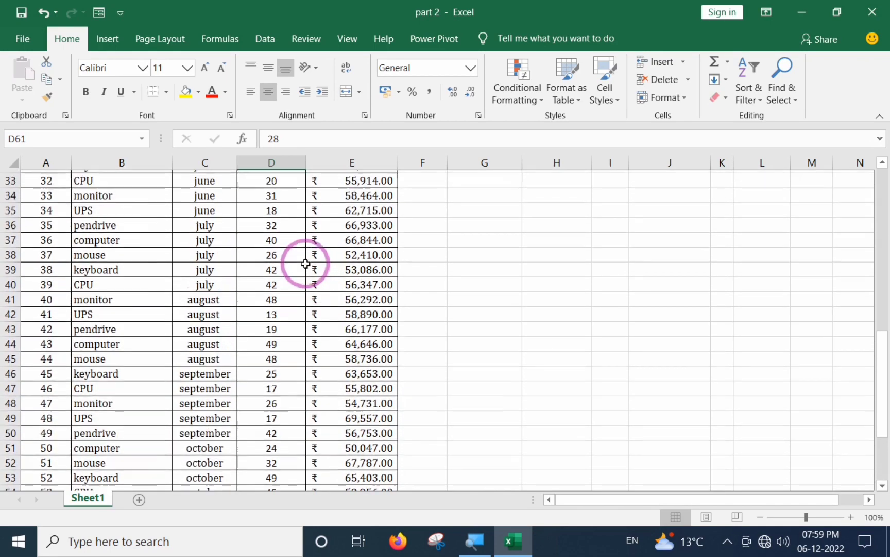
pyautogui.scroll(11, 305, 264)
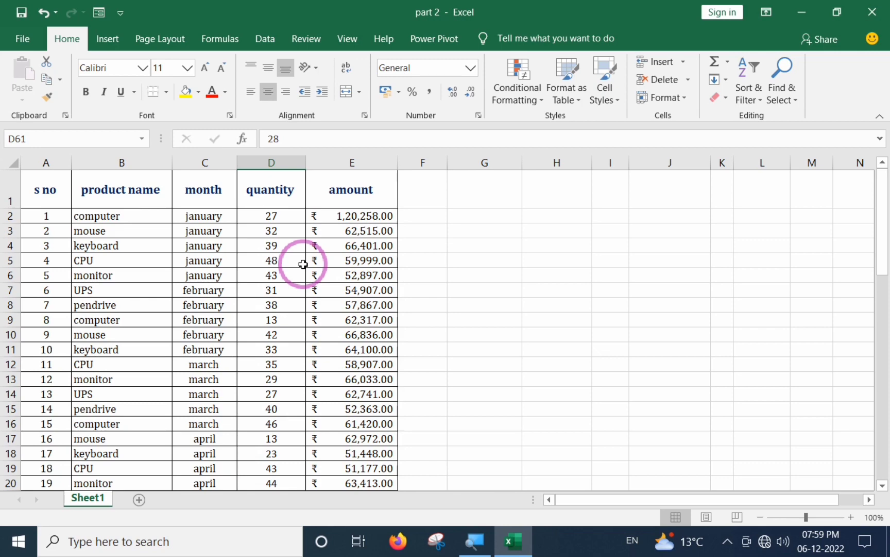
# Step: Review the column headers s no, product name, month, quantity and amount along with the data beneath them
pyautogui.click(116, 217)
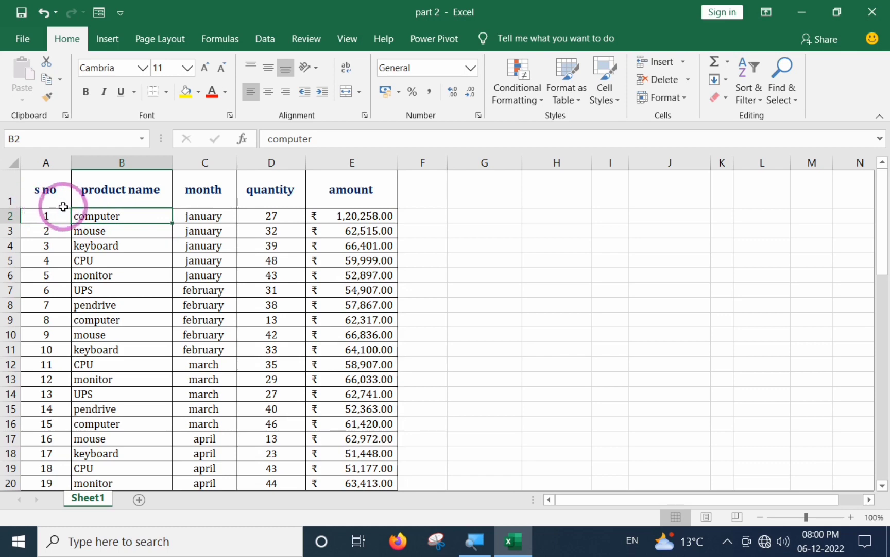
pyautogui.click(53, 196)
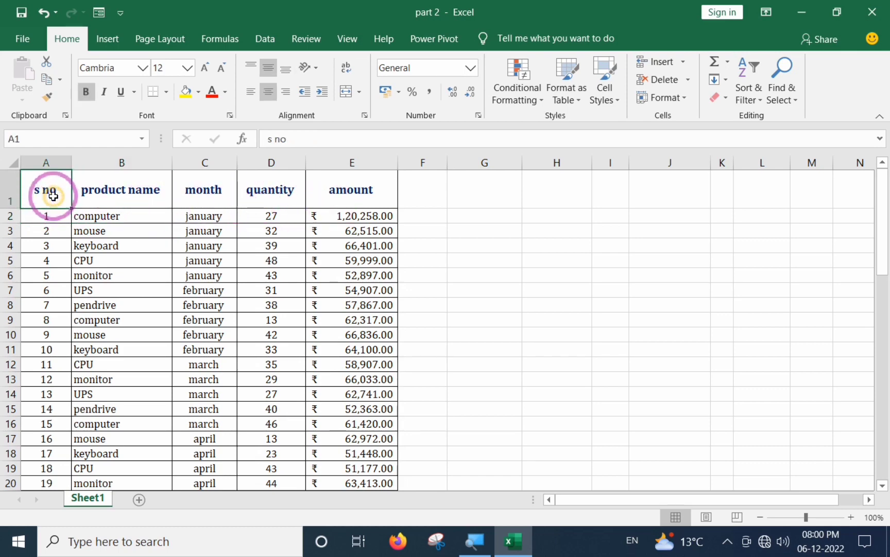
pyautogui.click(134, 192)
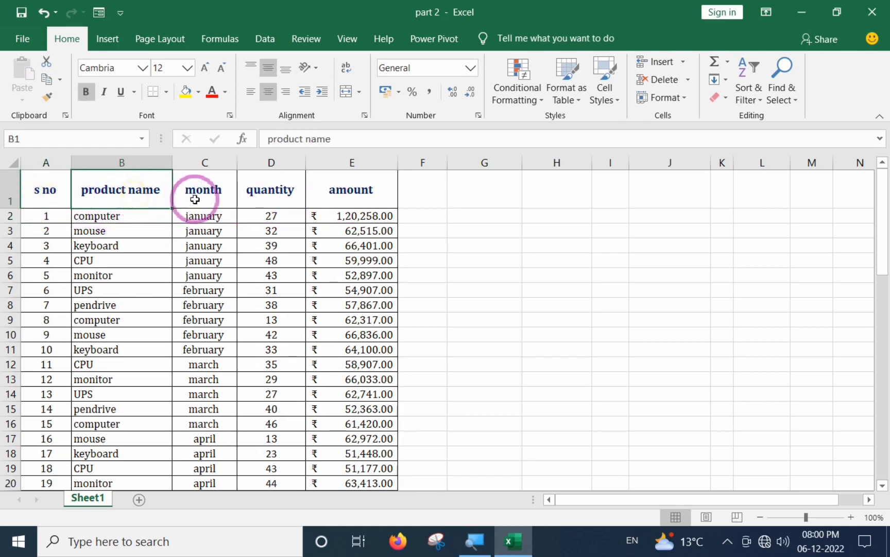
pyautogui.moveTo(195, 199); pyautogui.dragTo(227, 319)
pyautogui.moveTo(272, 205); pyautogui.dragTo(280, 311)
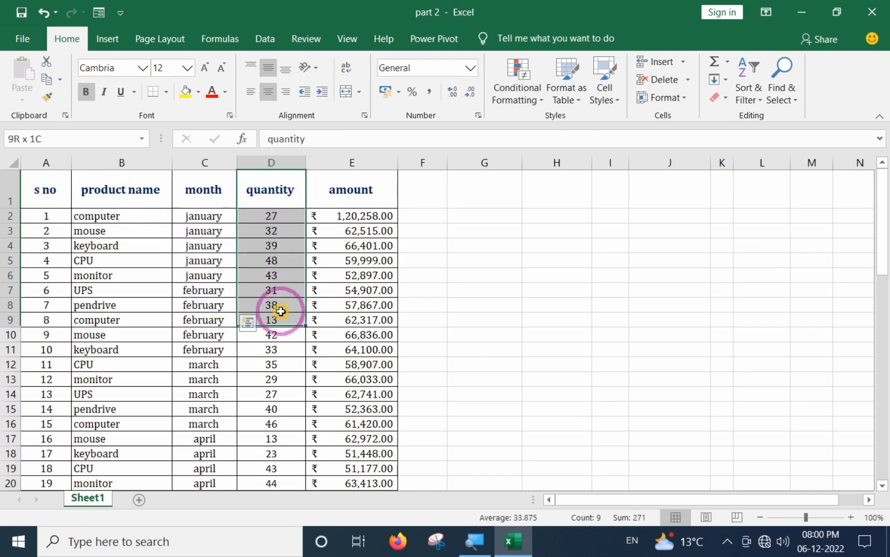
pyautogui.moveTo(348, 189); pyautogui.dragTo(367, 322)
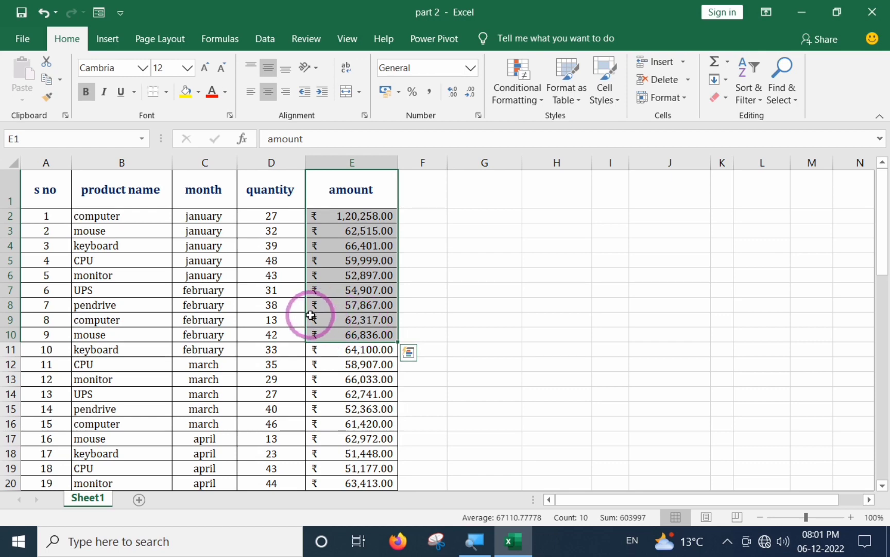
# Step: Start creating a PivotTable from the whole sales table, A1:E61, with its header row included
pyautogui.click(107, 41)
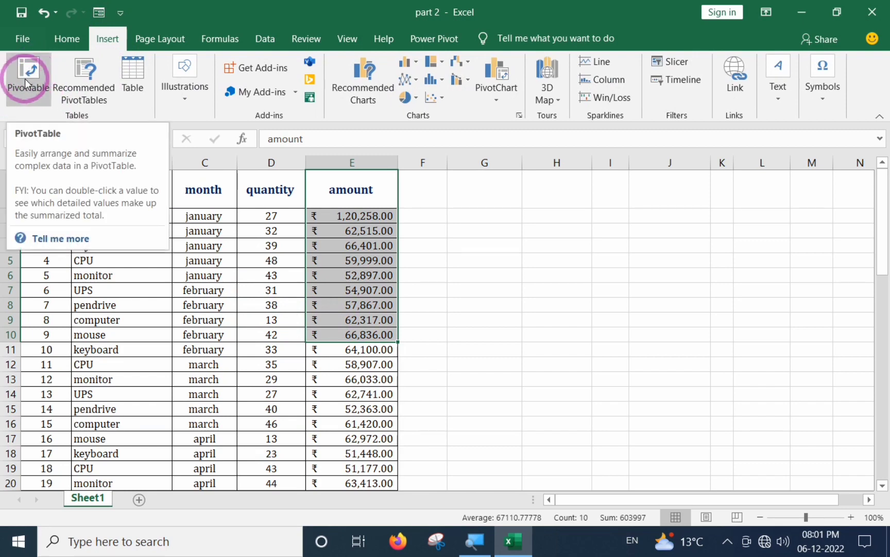
pyautogui.click(313, 227)
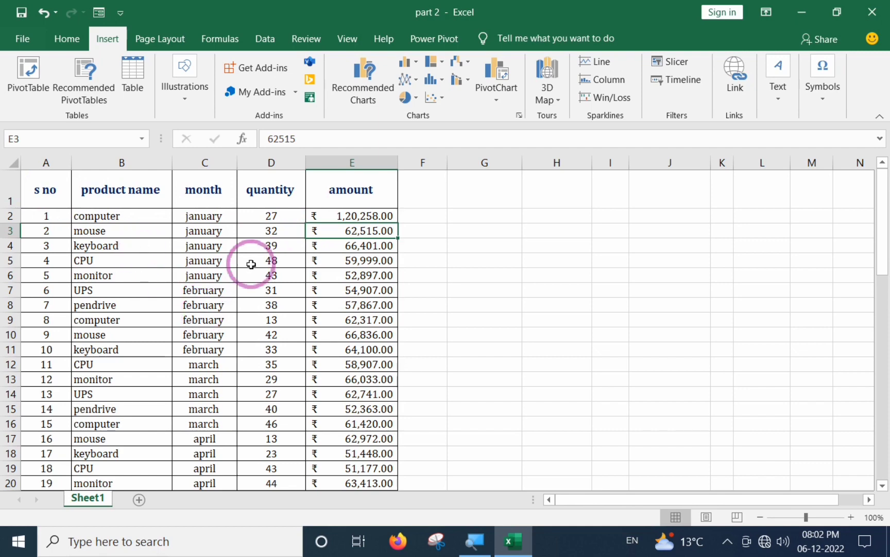
pyautogui.click(216, 291)
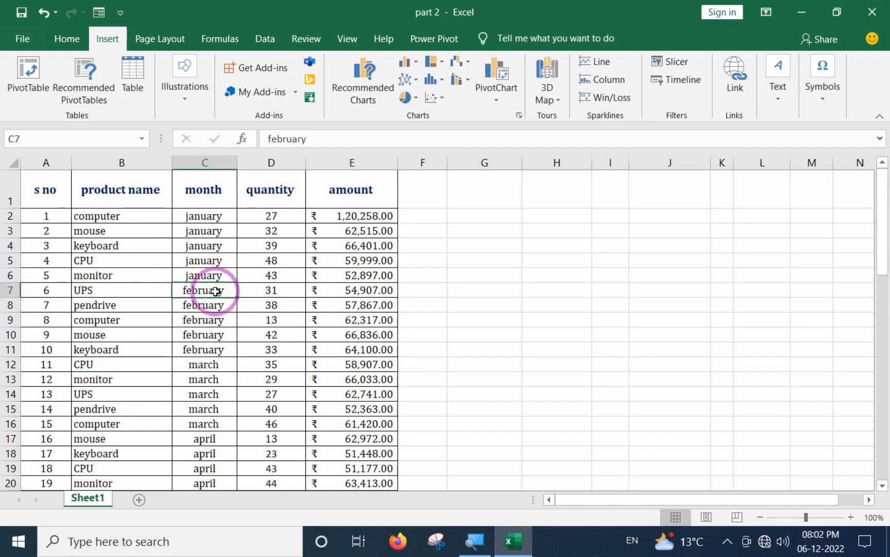
pyautogui.hotkey('ctrl', 'a')
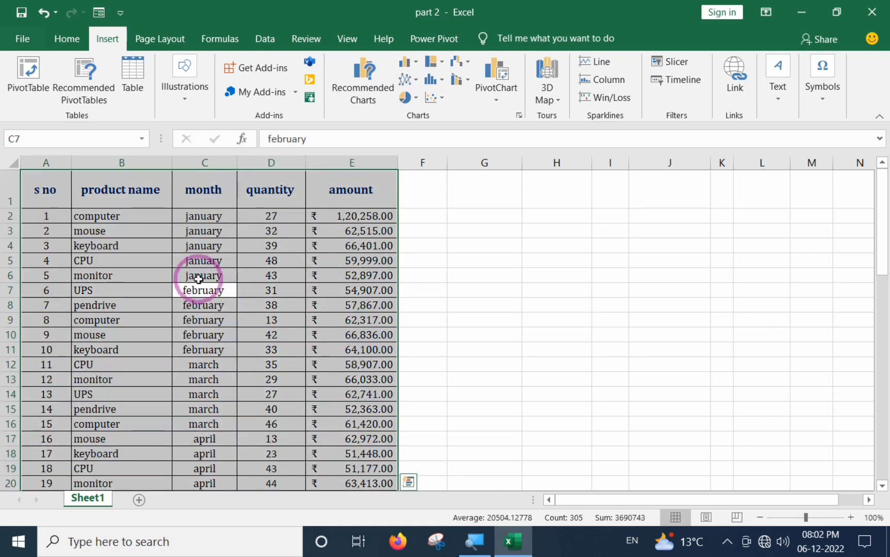
pyautogui.click(205, 261)
pyautogui.moveTo(48, 189); pyautogui.dragTo(354, 393)
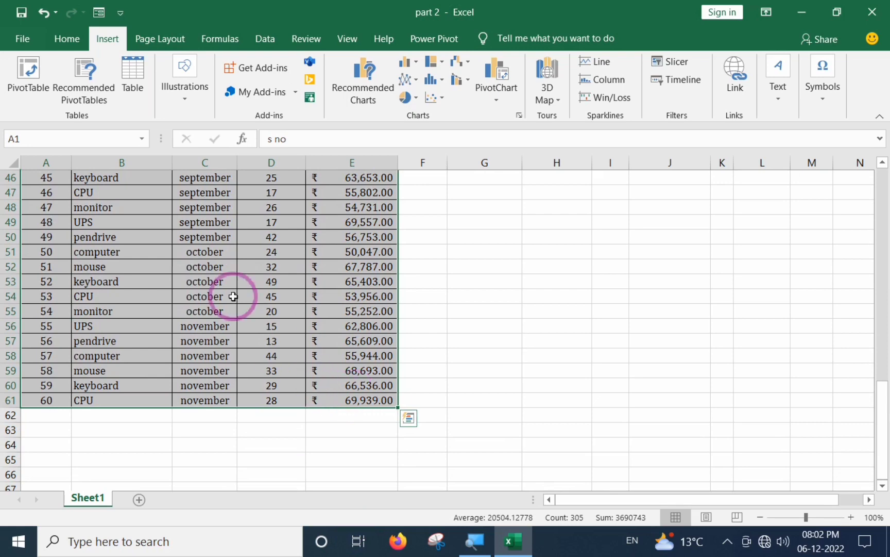
pyautogui.click(109, 40)
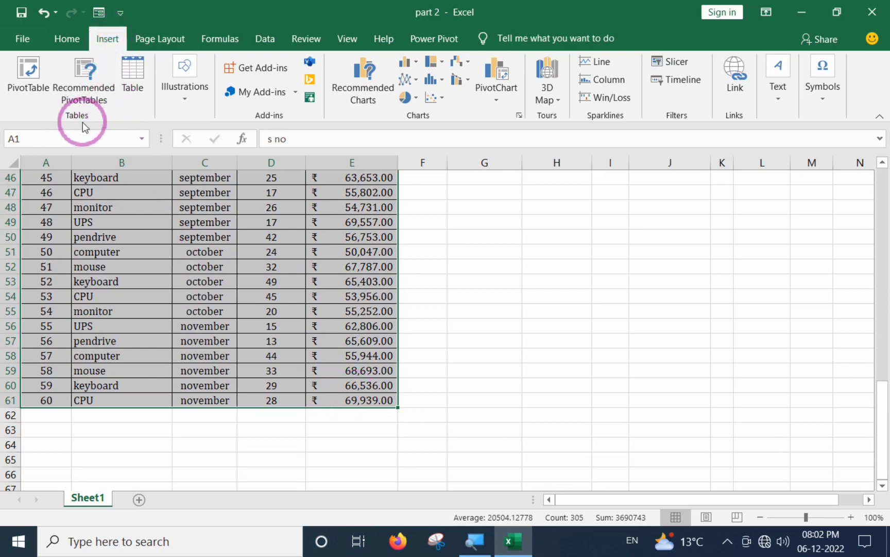
pyautogui.click(23, 86)
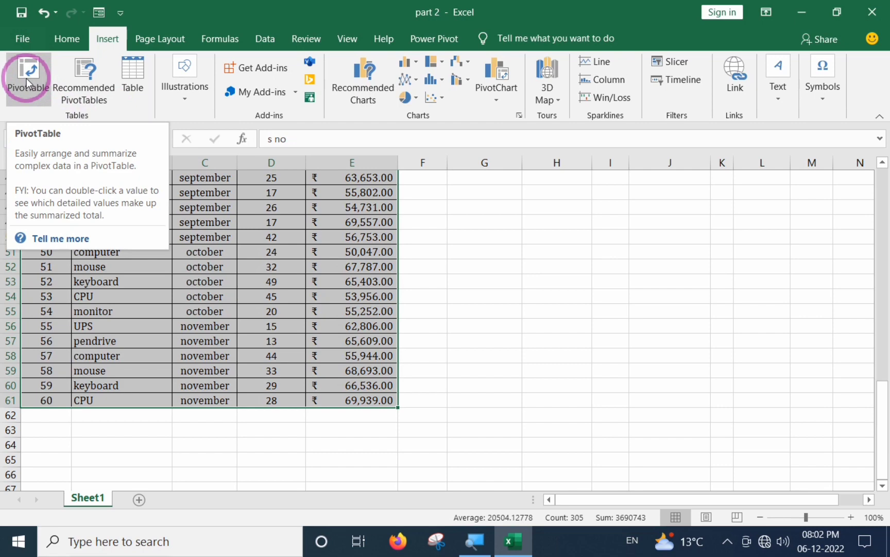
pyautogui.click(24, 78)
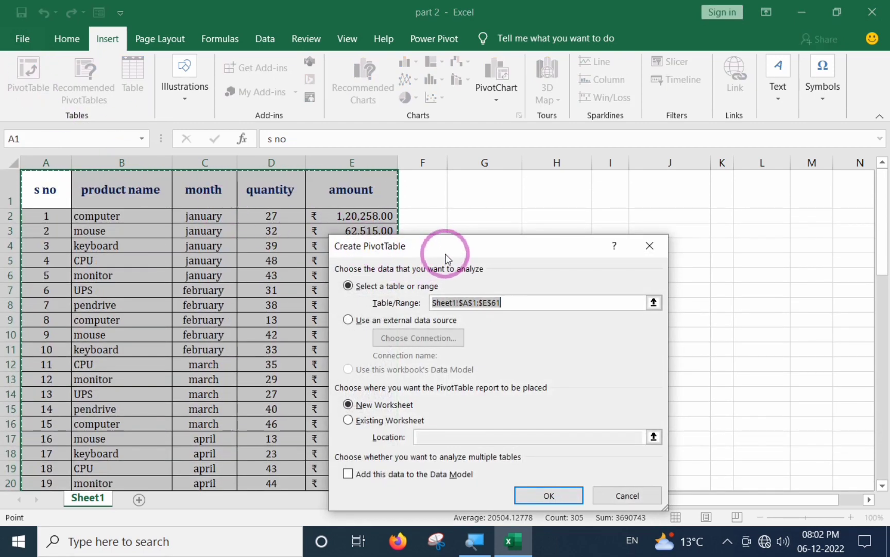
pyautogui.moveTo(441, 247); pyautogui.dragTo(355, 138)
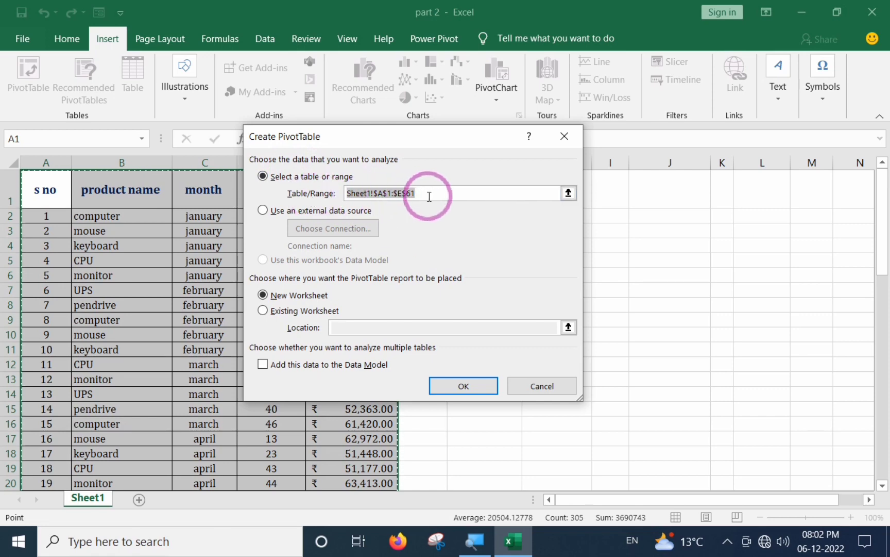
# Step: Clear the PivotTable's source range and reselect it on the sheet as Sheet1!$A$1:$E$61
pyautogui.press('BackSpace')
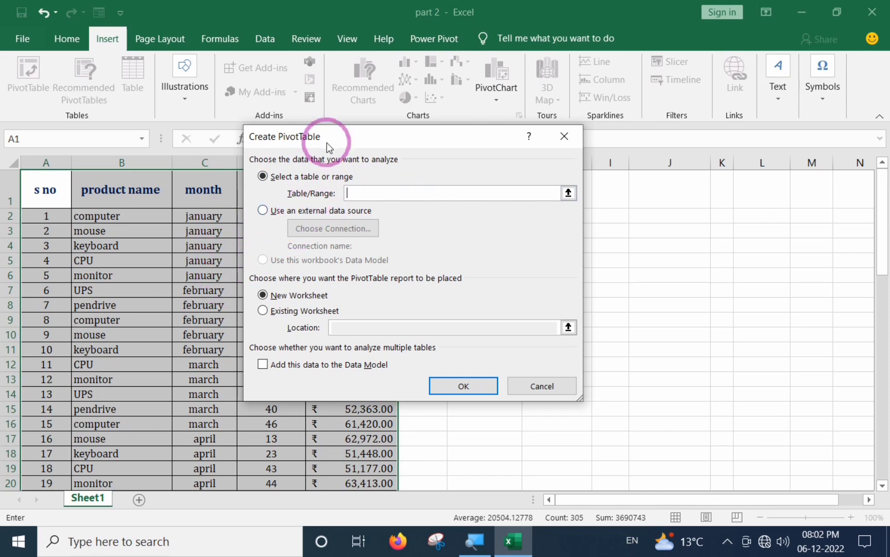
pyautogui.moveTo(326, 142); pyautogui.dragTo(527, 134)
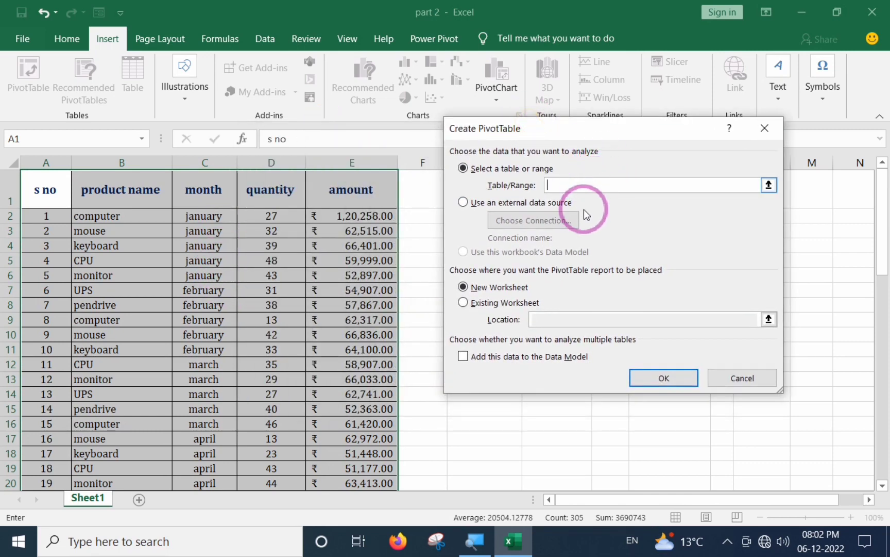
pyautogui.moveTo(44, 191); pyautogui.dragTo(364, 372)
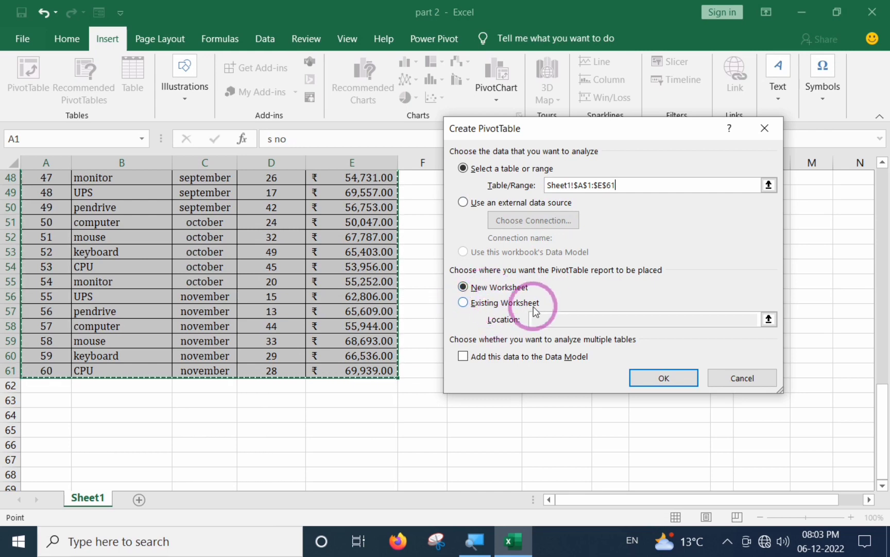
pyautogui.scroll(2, 496, 319)
pyautogui.scroll(9, 310, 310)
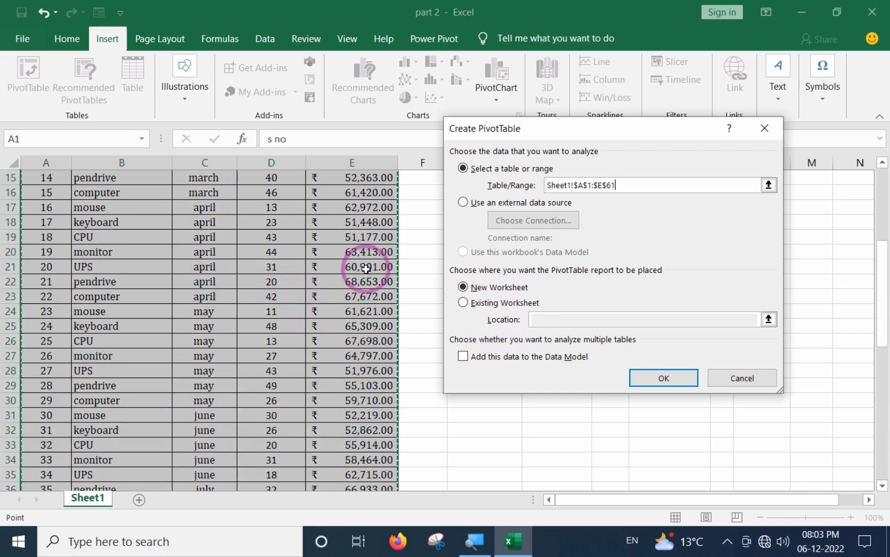
pyautogui.scroll(5, 267, 319)
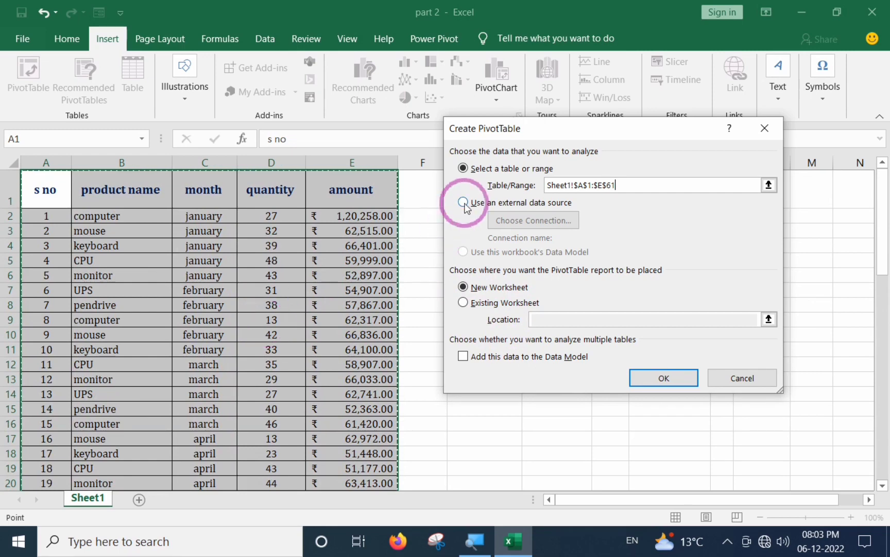
# Step: Set the PivotTable to be placed on the existing worksheet, with cell G3 as its location
pyautogui.moveTo(511, 129); pyautogui.dragTo(137, 137)
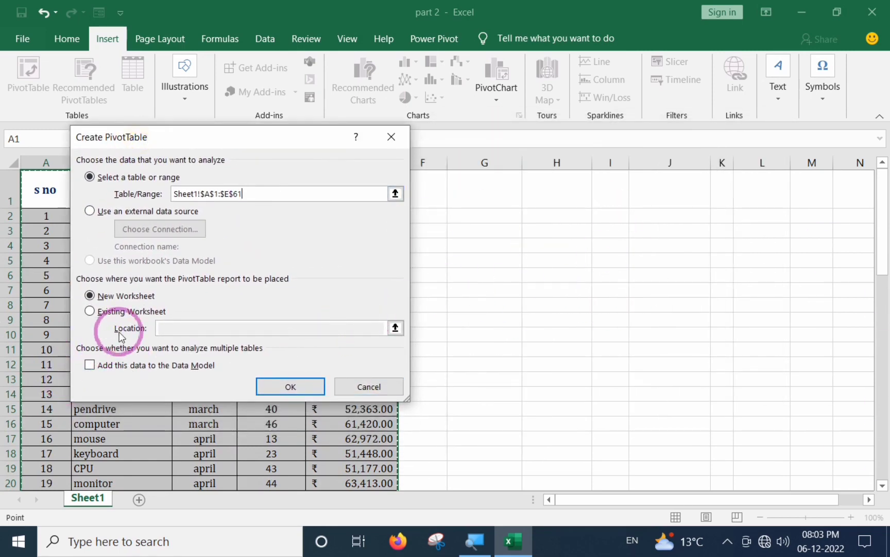
pyautogui.click(90, 310)
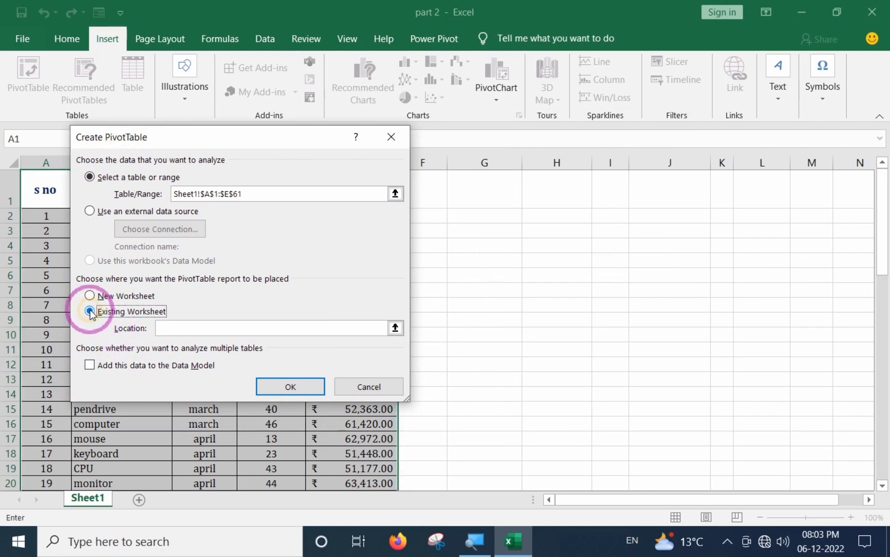
pyautogui.click(161, 328)
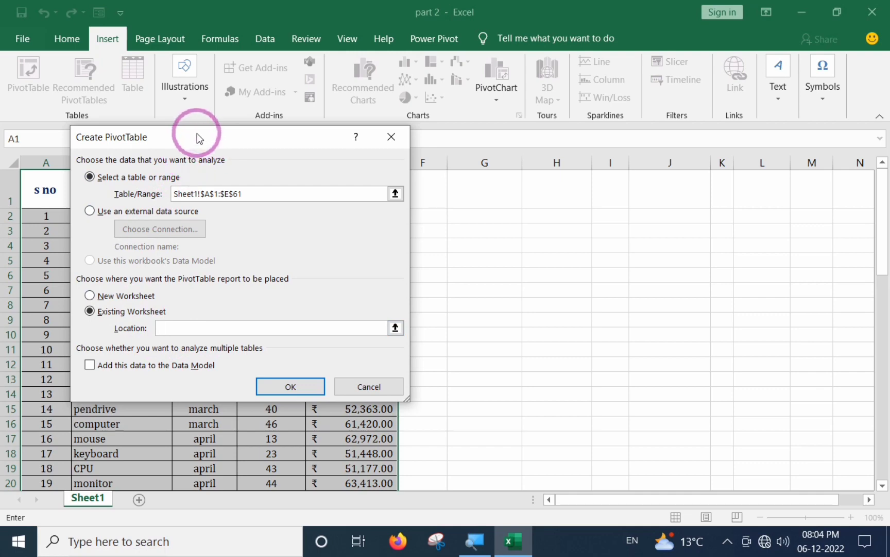
pyautogui.moveTo(197, 133); pyautogui.dragTo(323, 128)
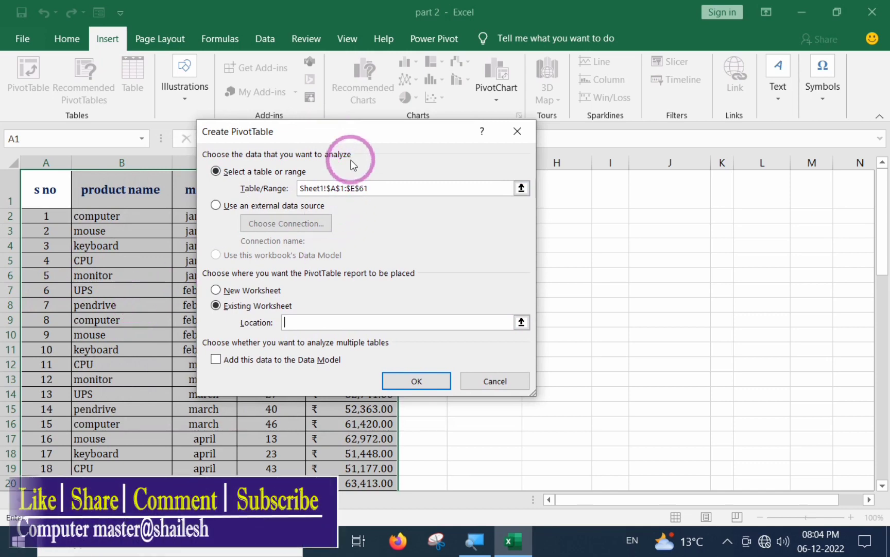
pyautogui.moveTo(347, 133); pyautogui.dragTo(195, 126)
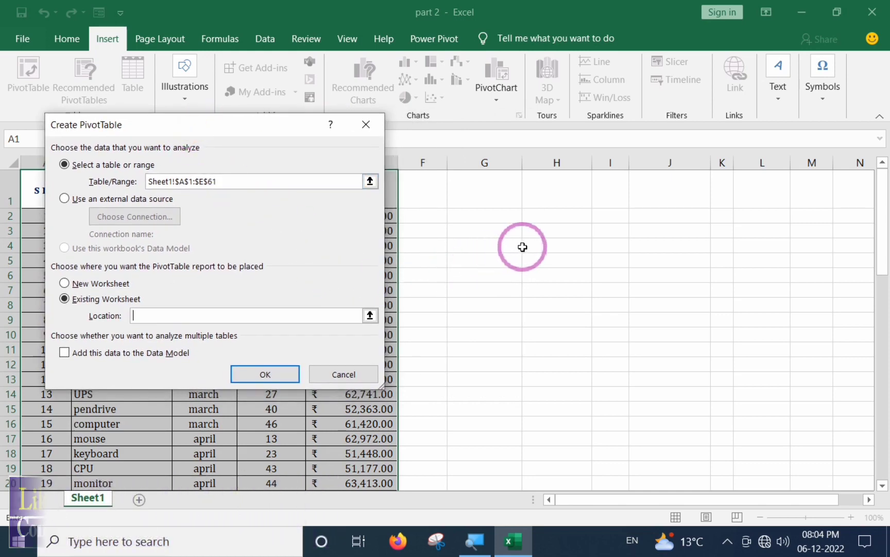
pyautogui.click(495, 231)
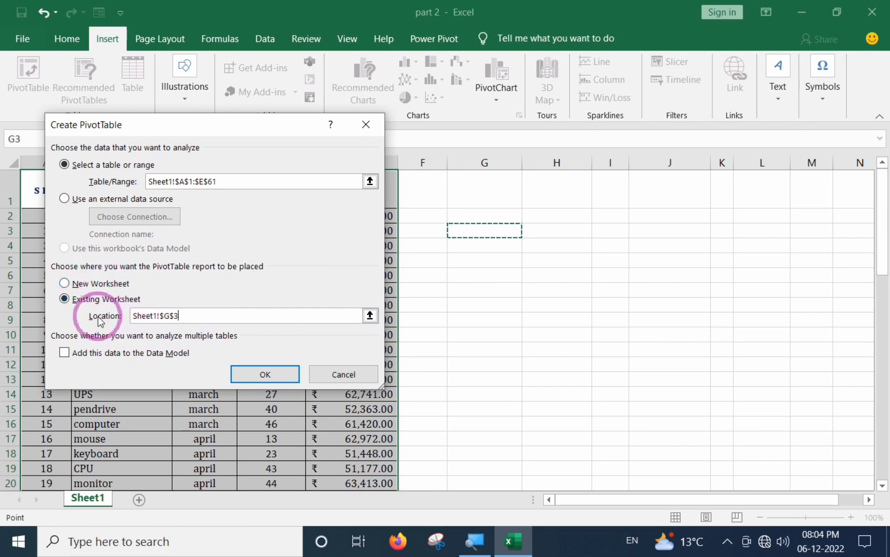
# Step: Replace the location on the existing worksheet with Sheet1!$G$4 and create the PivotTable
pyautogui.click(66, 300)
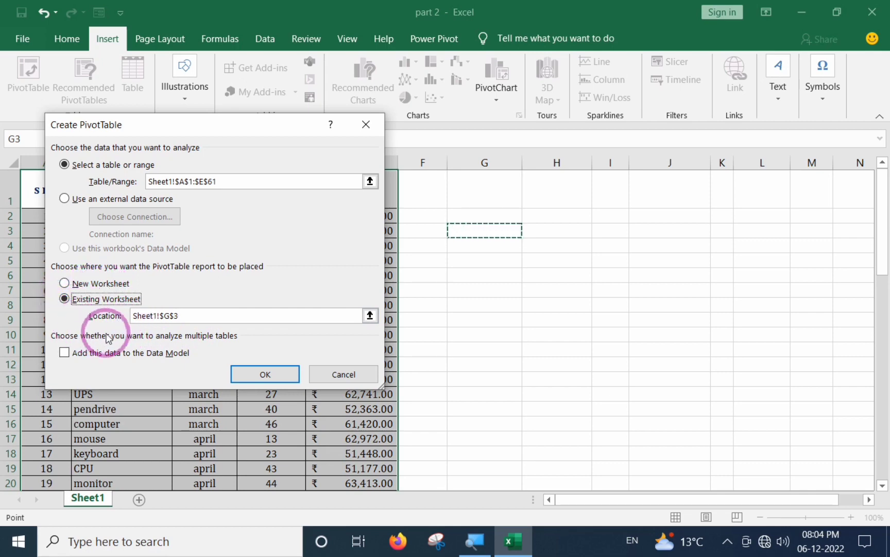
pyautogui.click(189, 315)
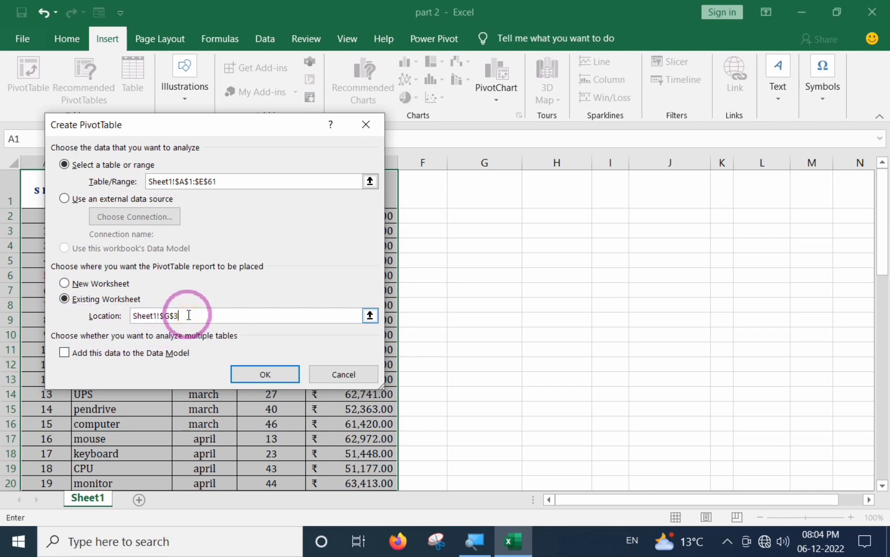
pyautogui.press('BackSpace')
pyautogui.press('BackSpace')
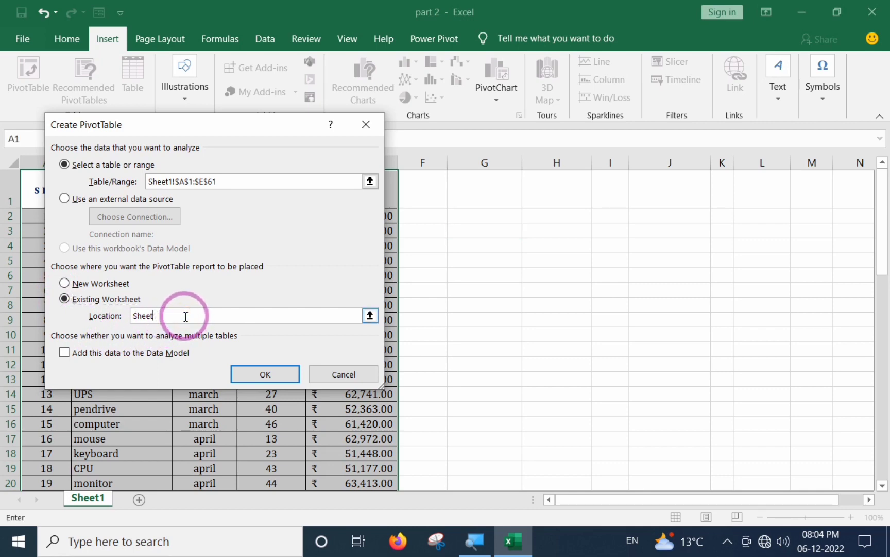
pyautogui.press('BackSpace')
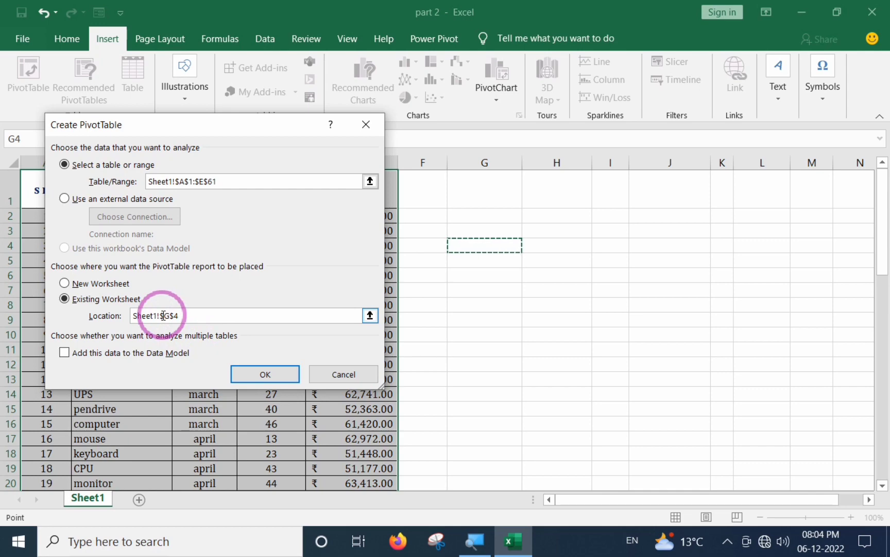
pyautogui.click(265, 372)
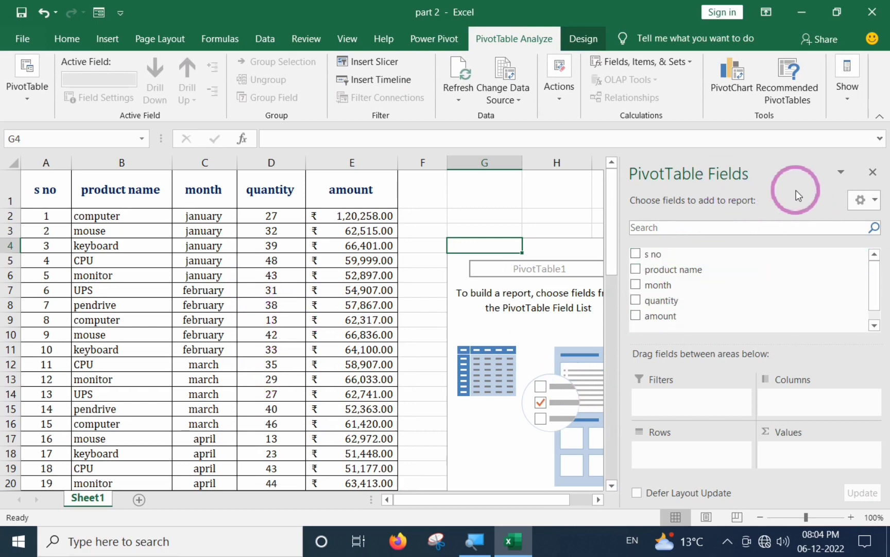
# Step: Examine the empty PivotTable area and its field list alongside the source table's columns
pyautogui.moveTo(553, 501); pyautogui.dragTo(570, 497)
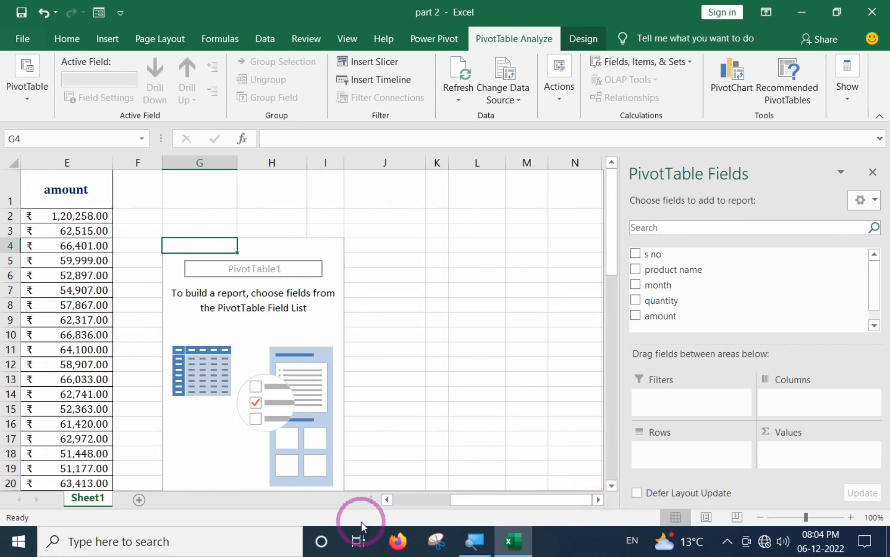
pyautogui.click(386, 500)
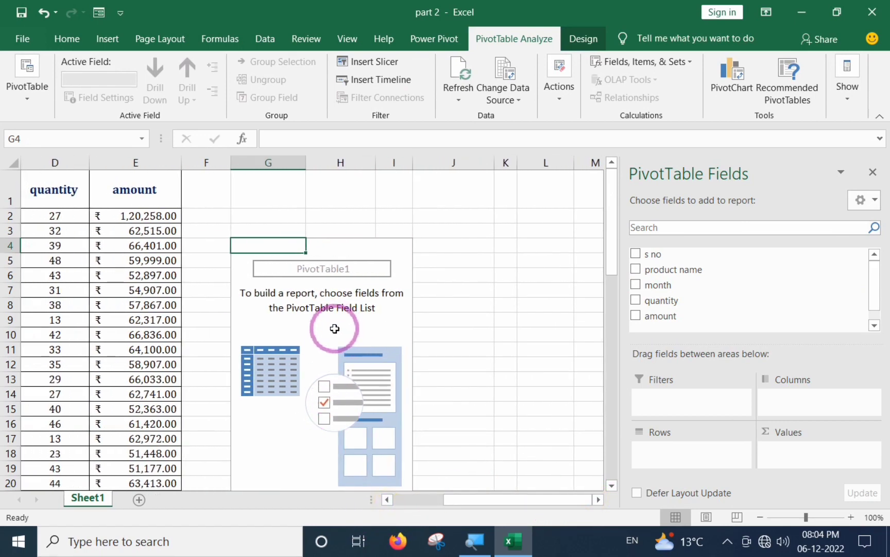
pyautogui.scroll(-1, 321, 313)
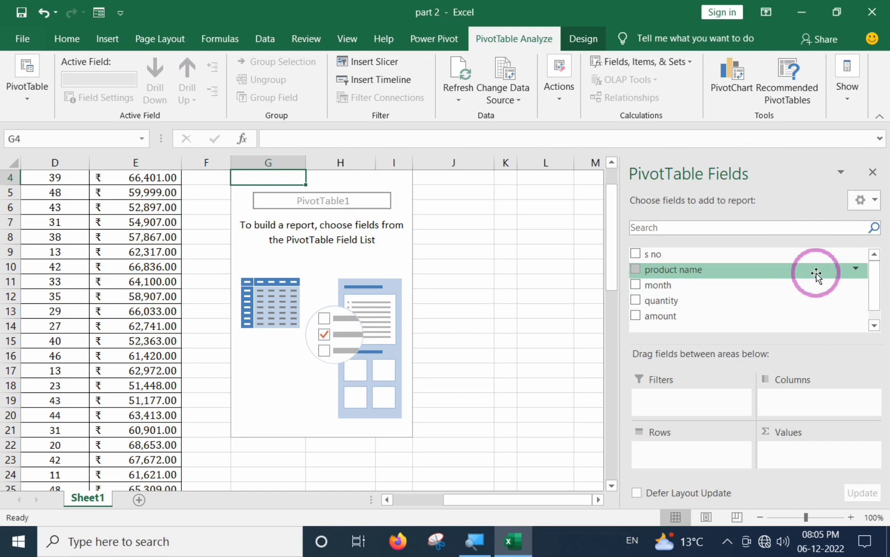
pyautogui.scroll(1, 323, 254)
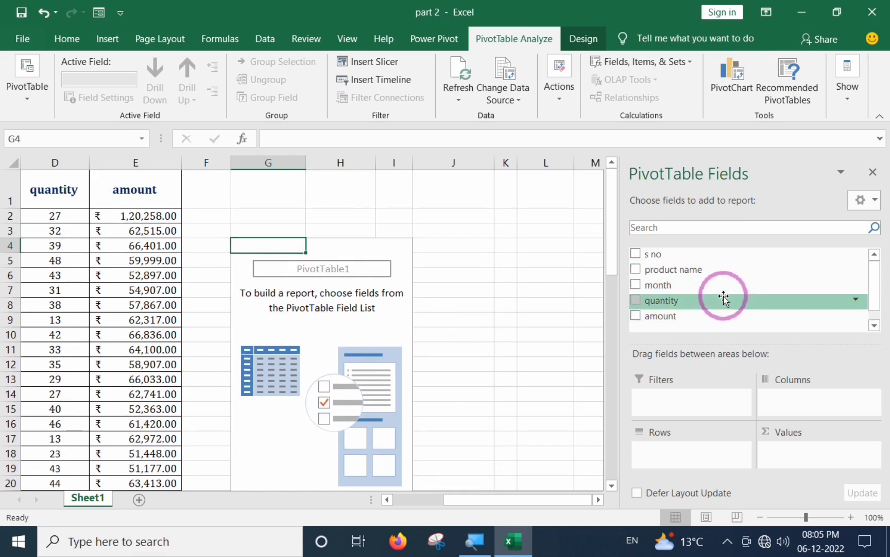
pyautogui.moveTo(724, 297); pyautogui.dragTo(369, 328)
pyautogui.scroll(-1, 371, 327)
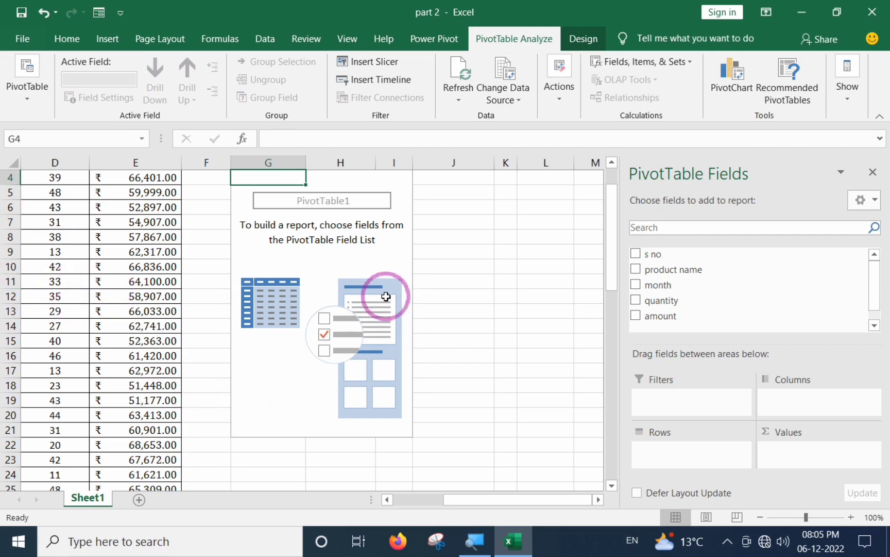
pyautogui.moveTo(478, 499); pyautogui.dragTo(260, 513)
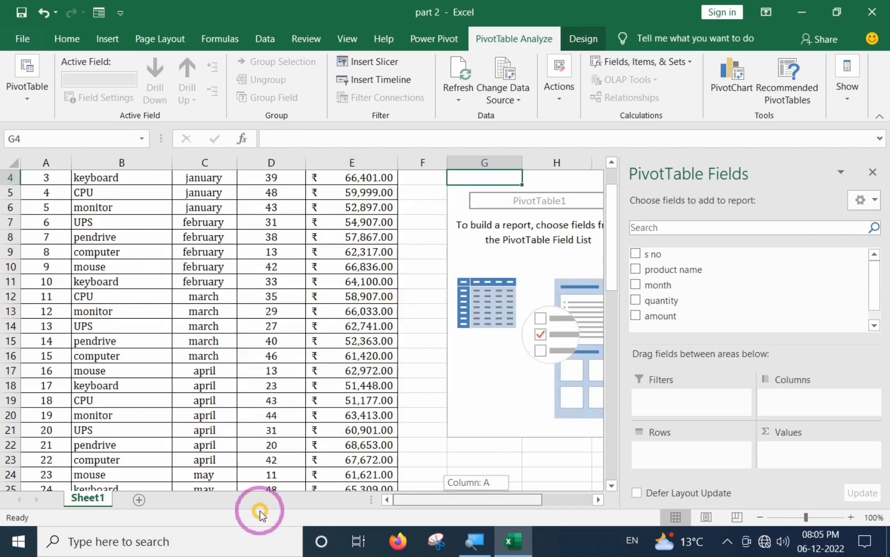
pyautogui.scroll(1, 169, 312)
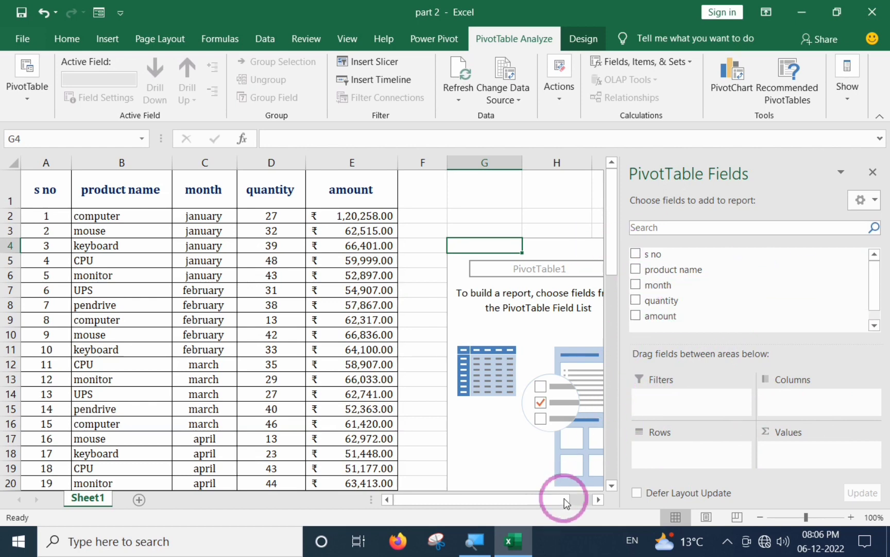
pyautogui.click(596, 498)
pyautogui.click(597, 499)
pyautogui.click(598, 499)
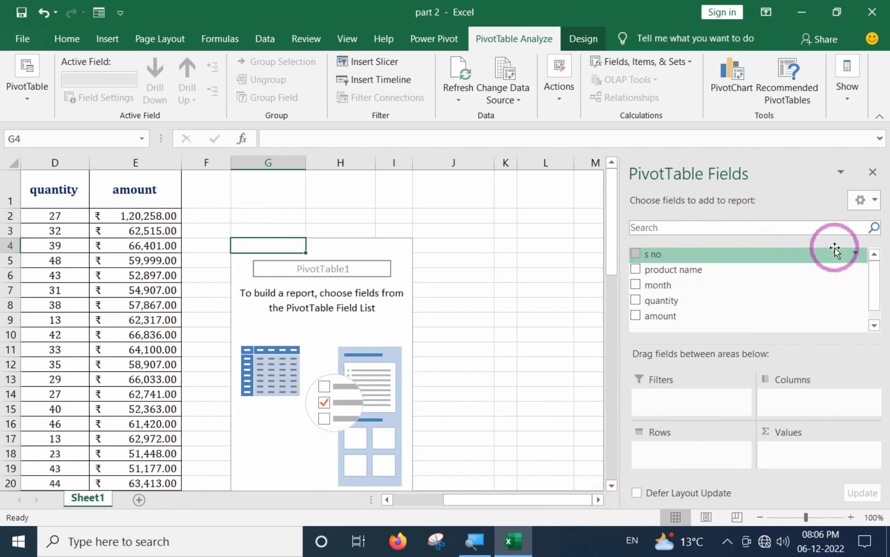
# Step: Select cell L2 outside the PivotTable, and reselect the PivotTable area to bring back its field list
pyautogui.click(538, 216)
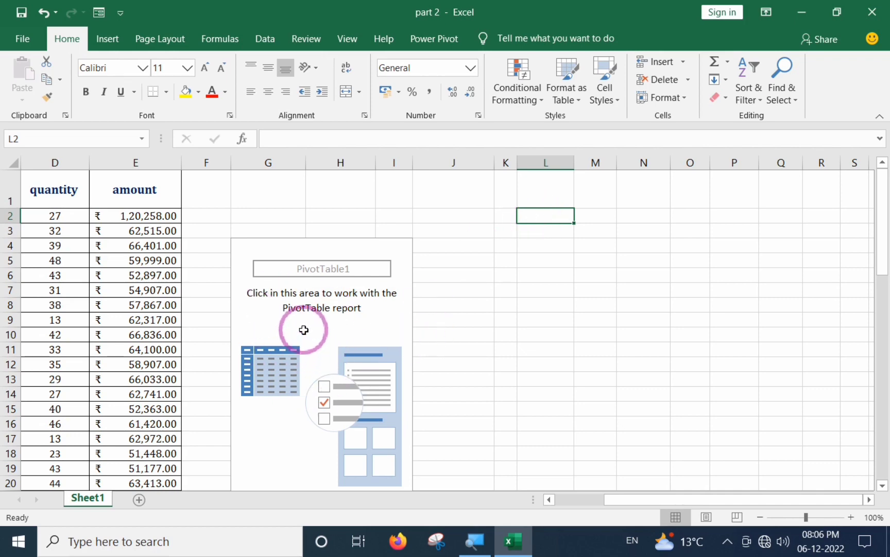
pyautogui.click(309, 274)
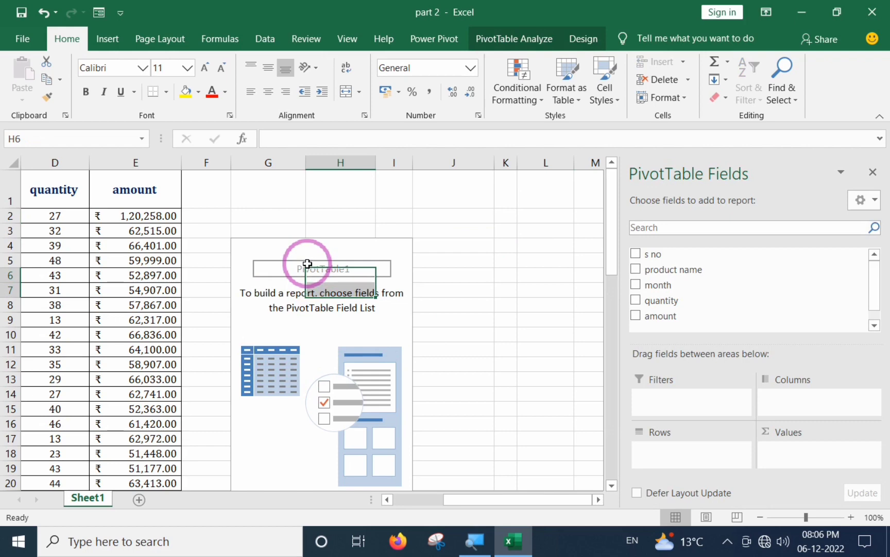
pyautogui.click(394, 332)
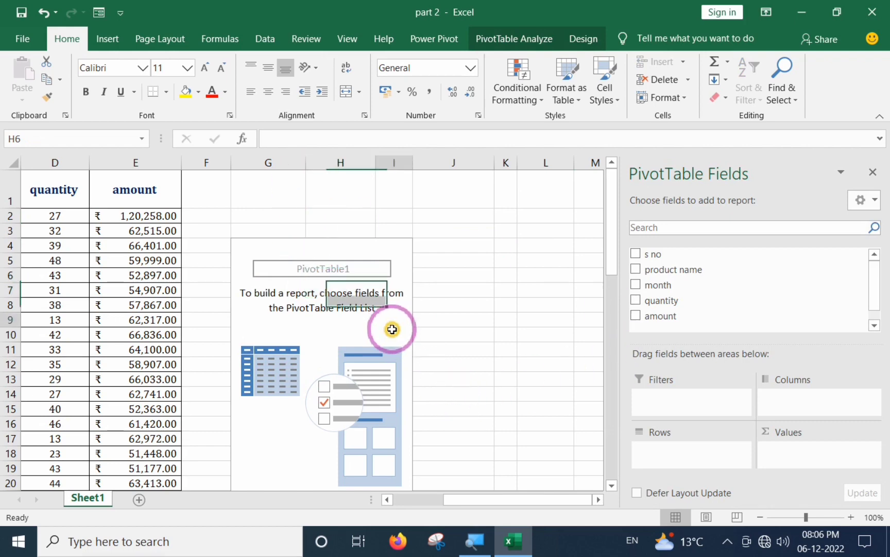
# Step: Close the PivotTable field list and turn it back on for the PivotTable
pyautogui.click(873, 173)
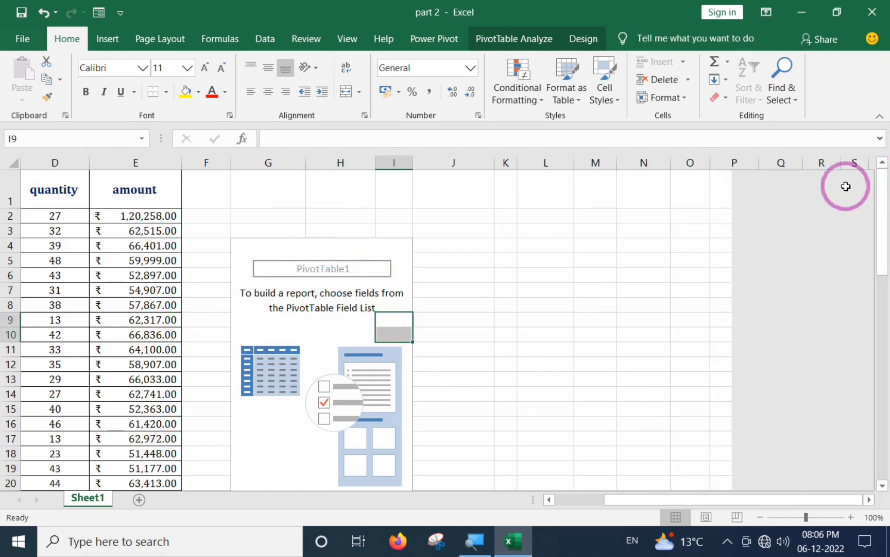
pyautogui.click(596, 304)
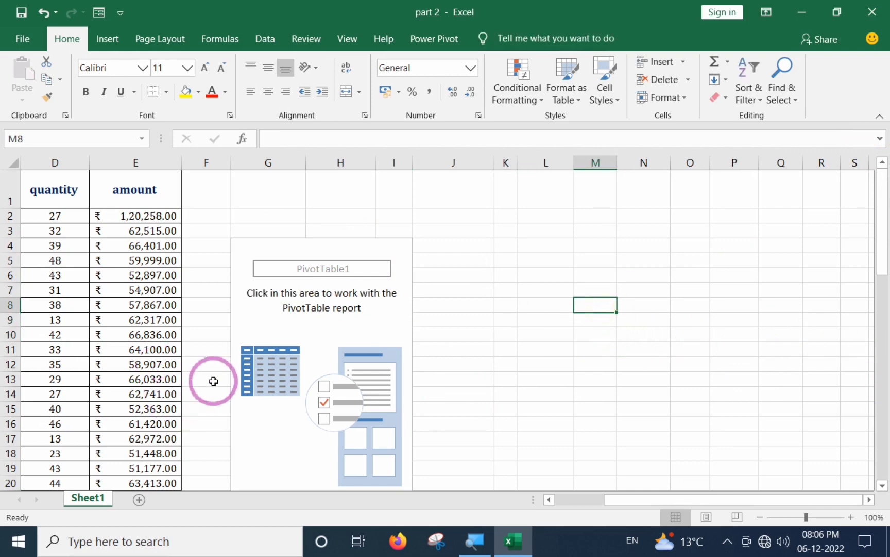
pyautogui.click(319, 293)
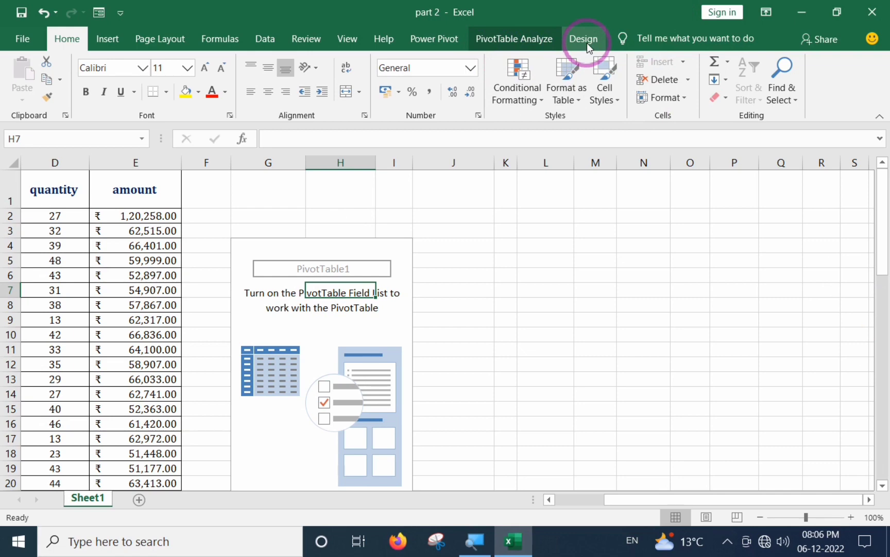
pyautogui.click(521, 44)
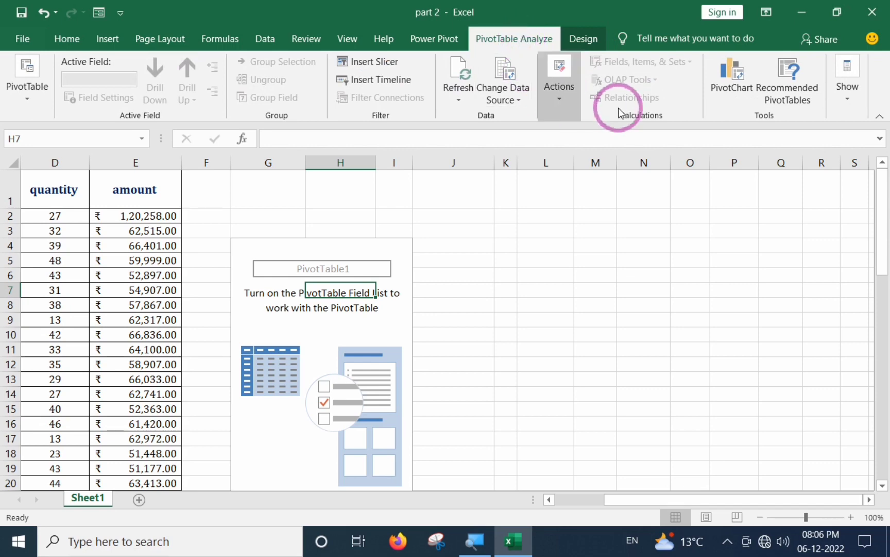
pyautogui.click(846, 98)
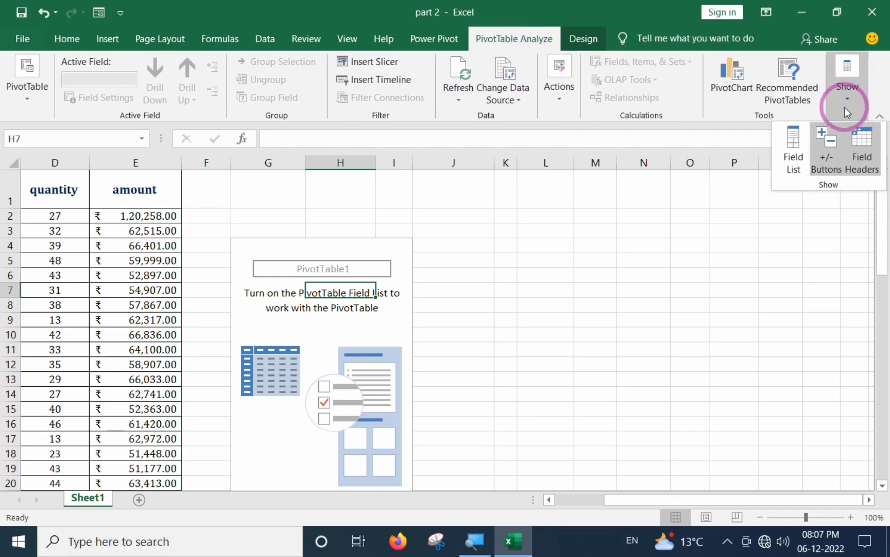
pyautogui.click(791, 172)
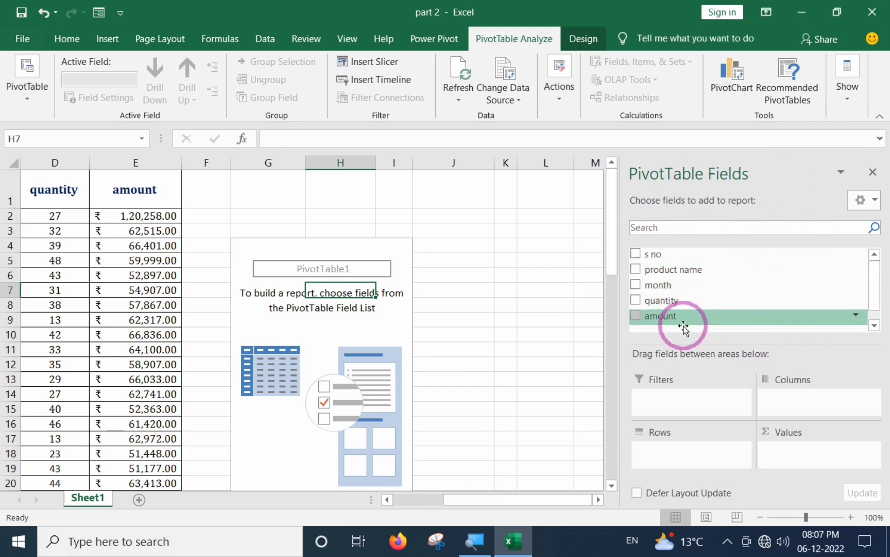
# Step: Narrow the PivotTable field list and place the product name field in the Rows area
pyautogui.moveTo(618, 324); pyautogui.dragTo(702, 311)
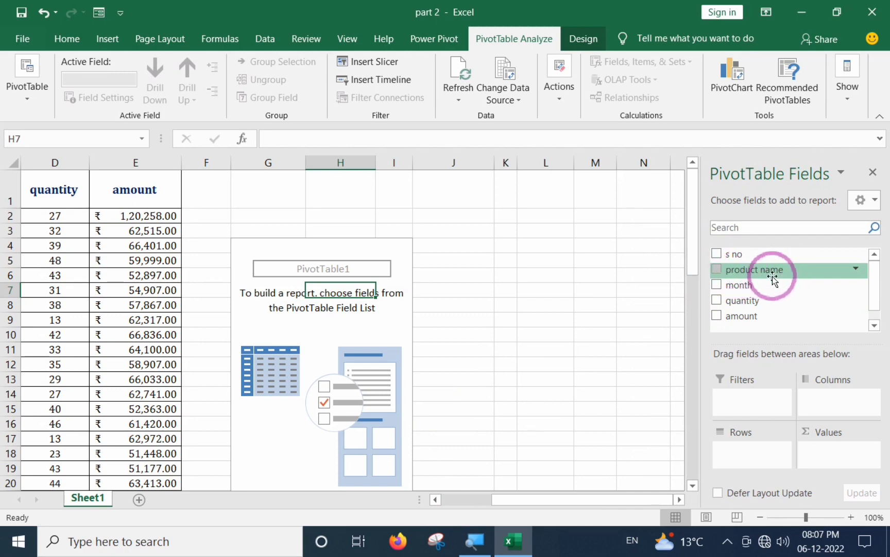
pyautogui.moveTo(750, 327); pyautogui.dragTo(750, 466)
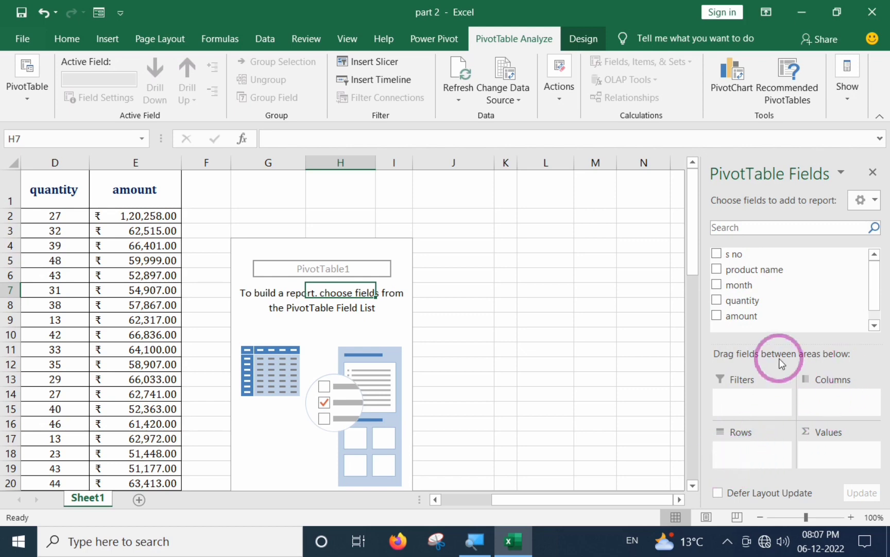
pyautogui.moveTo(740, 268); pyautogui.dragTo(760, 364)
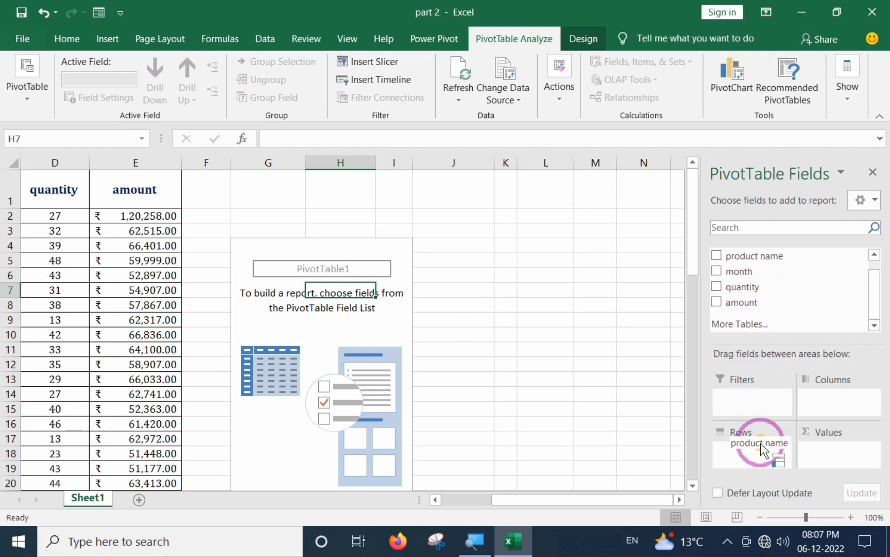
pyautogui.moveTo(761, 444); pyautogui.dragTo(756, 453)
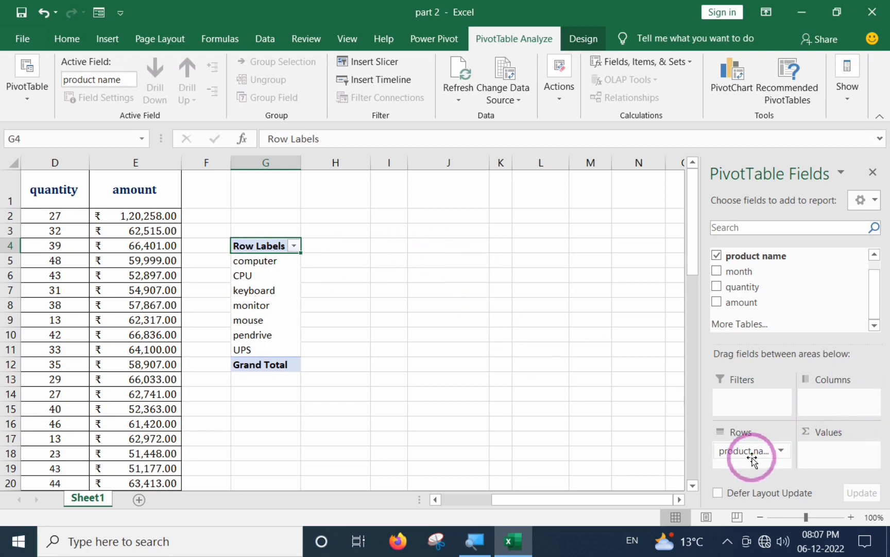
# Step: Move the product name field to the Columns area and return it to Rows
pyautogui.moveTo(752, 451); pyautogui.dragTo(839, 400)
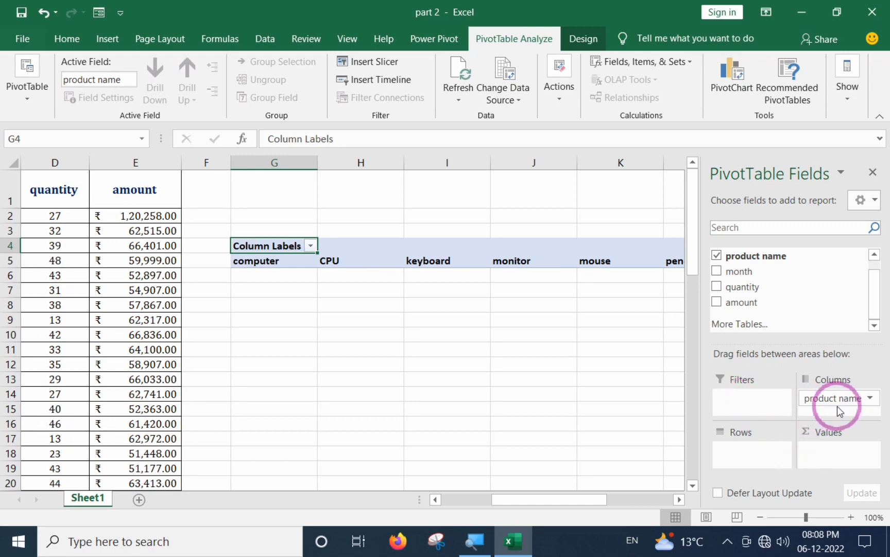
pyautogui.moveTo(824, 407); pyautogui.dragTo(762, 456)
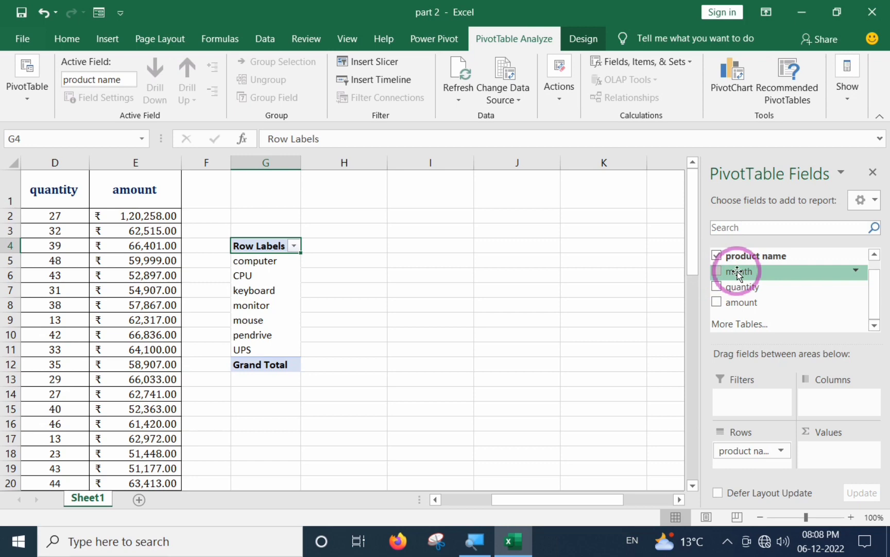
# Step: Add the month field to the Rows area beneath product name
pyautogui.moveTo(726, 268); pyautogui.dragTo(751, 453)
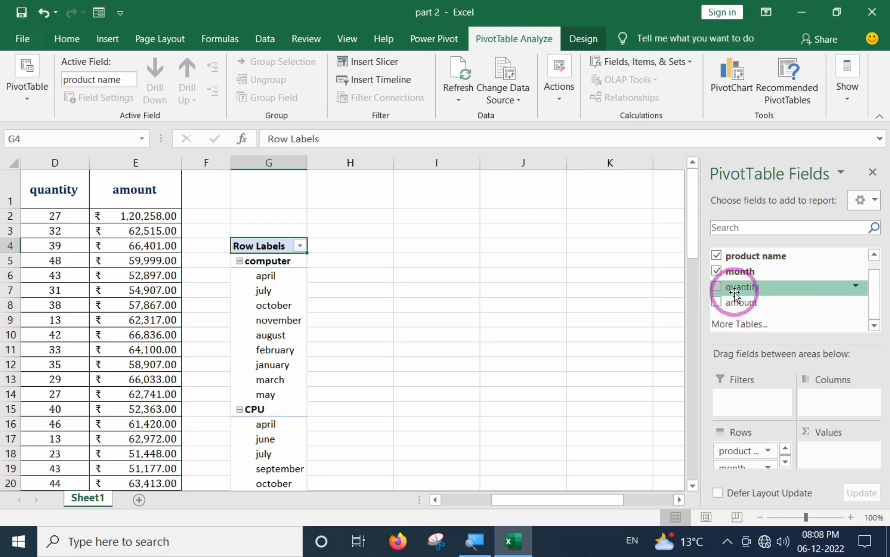
# Step: Add the quantity and amount fields to the Values area of the PivotTable
pyautogui.moveTo(735, 295); pyautogui.dragTo(850, 451)
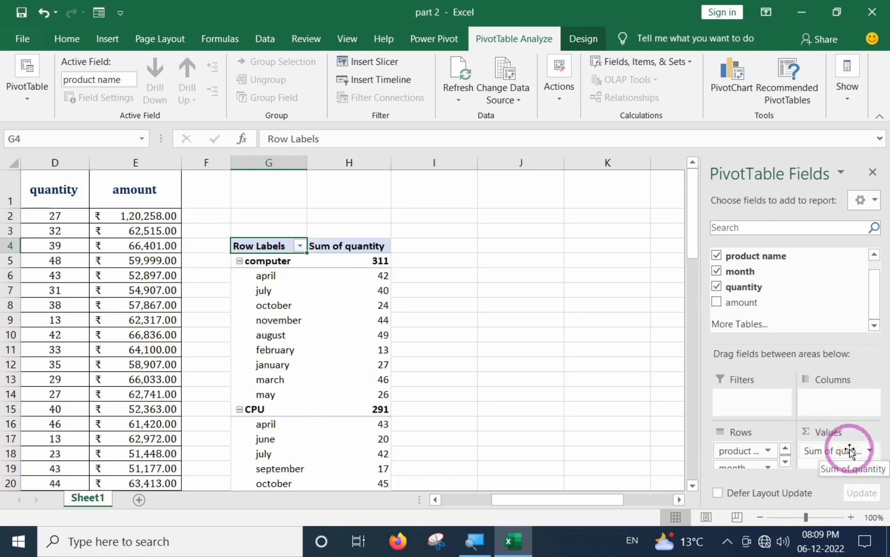
pyautogui.moveTo(737, 299); pyautogui.dragTo(831, 453)
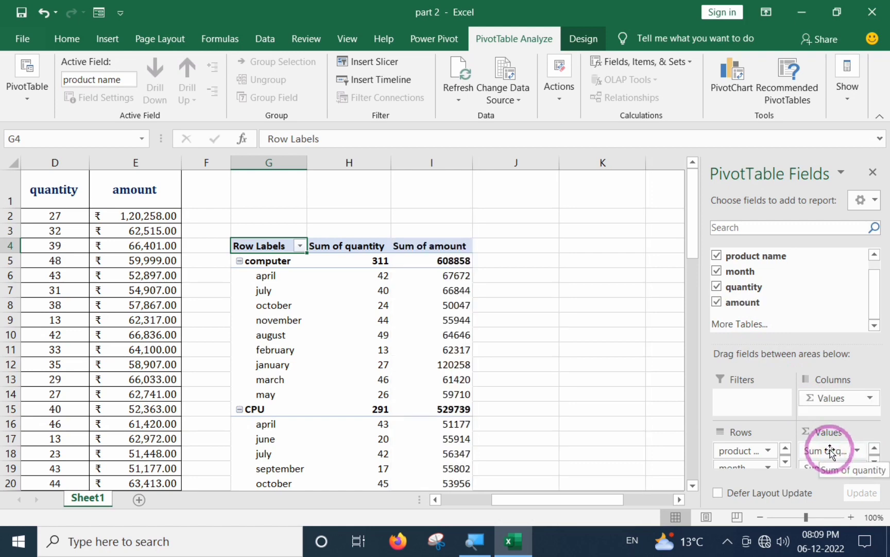
# Step: Close the PivotTable field list and look through the quantity and amount sums by product and month
pyautogui.scroll(-2, 346, 297)
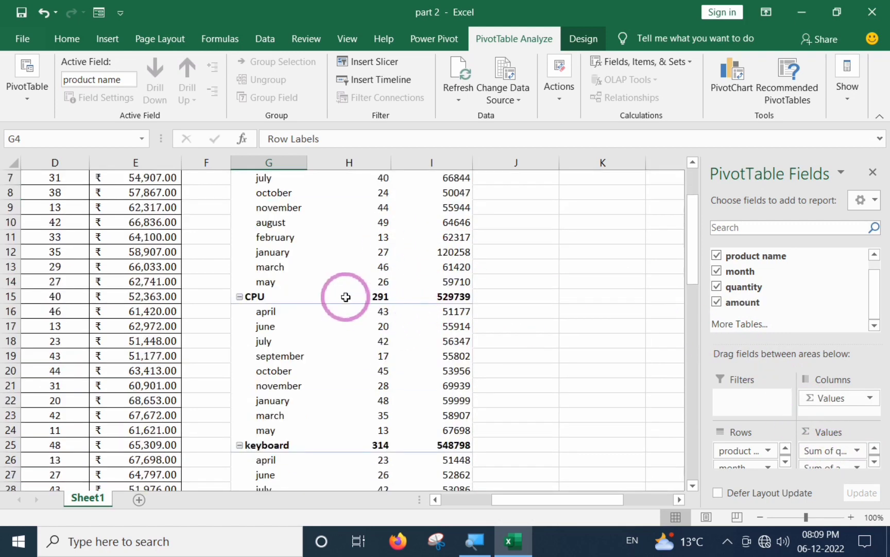
pyautogui.scroll(-2, 351, 294)
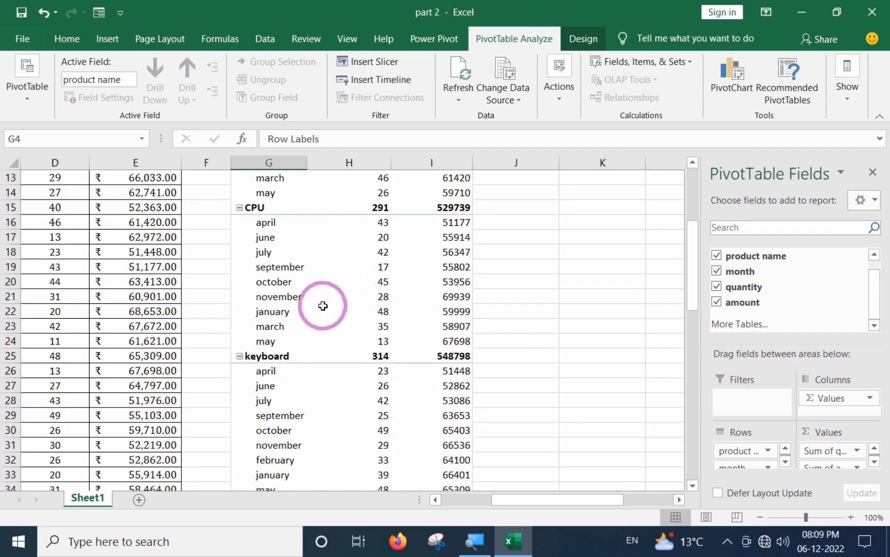
pyautogui.scroll(-6, 335, 309)
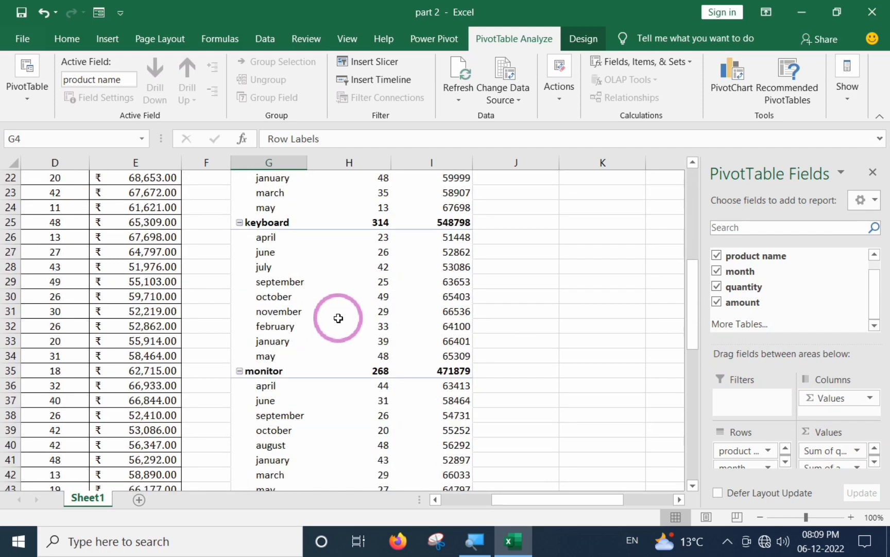
pyautogui.scroll(-3, 333, 337)
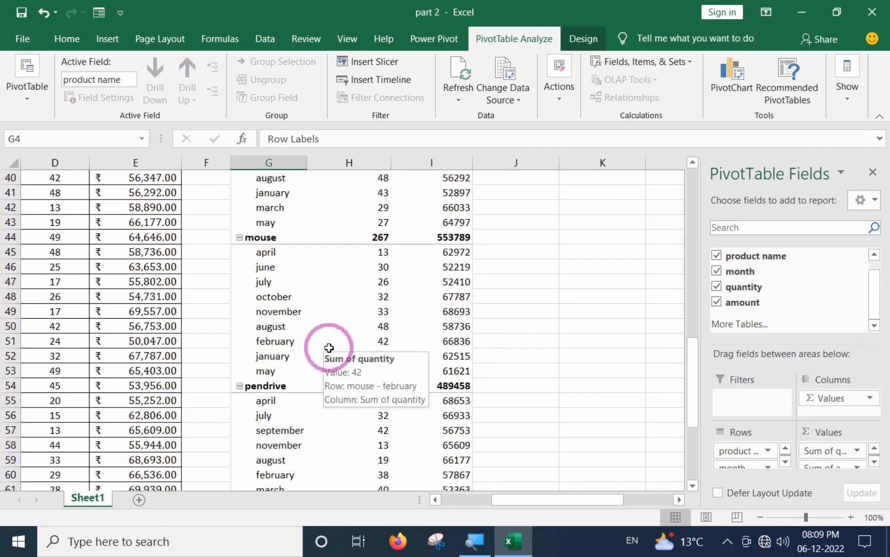
pyautogui.scroll(2, 329, 347)
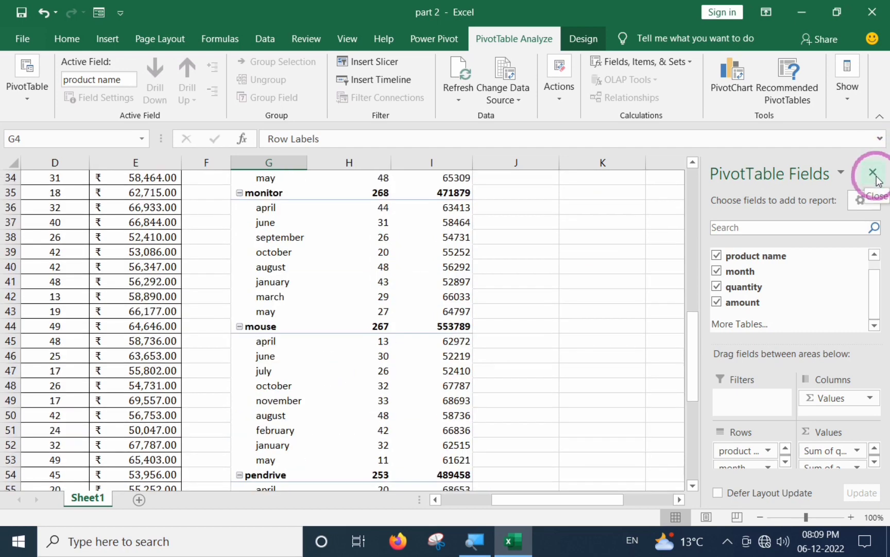
pyautogui.click(872, 173)
pyautogui.scroll(-6, 369, 342)
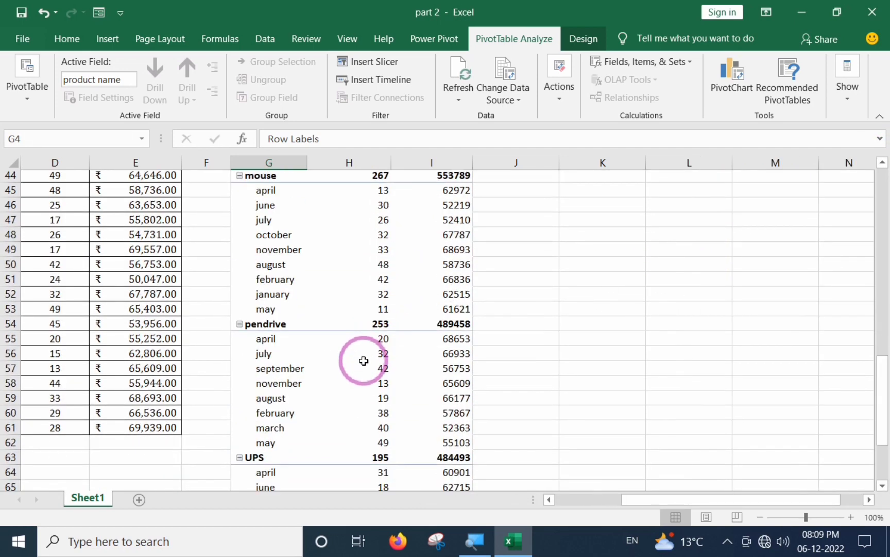
pyautogui.scroll(-4, 310, 371)
pyautogui.scroll(7, 278, 342)
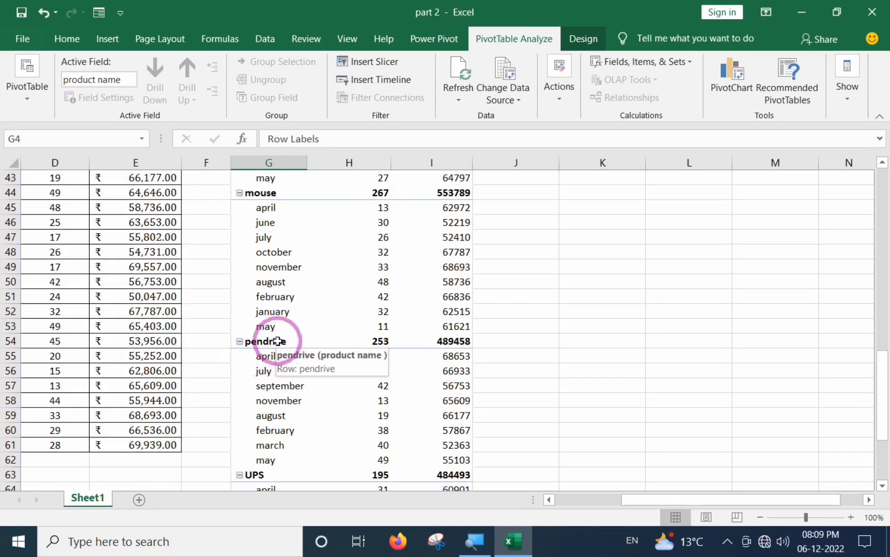
# Step: Collapse the month rows of every product group in the PivotTable, from pendrive and UPS back up to computer
pyautogui.click(240, 341)
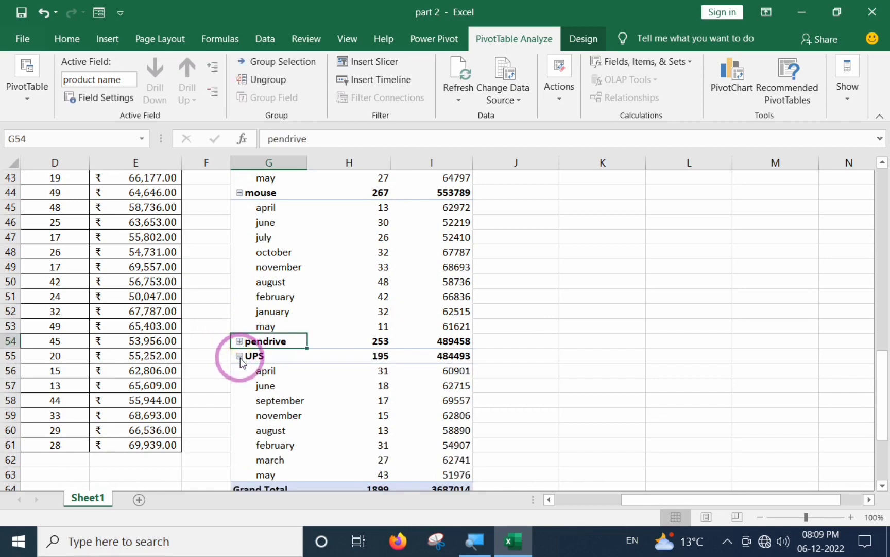
pyautogui.click(240, 357)
pyautogui.scroll(4, 239, 339)
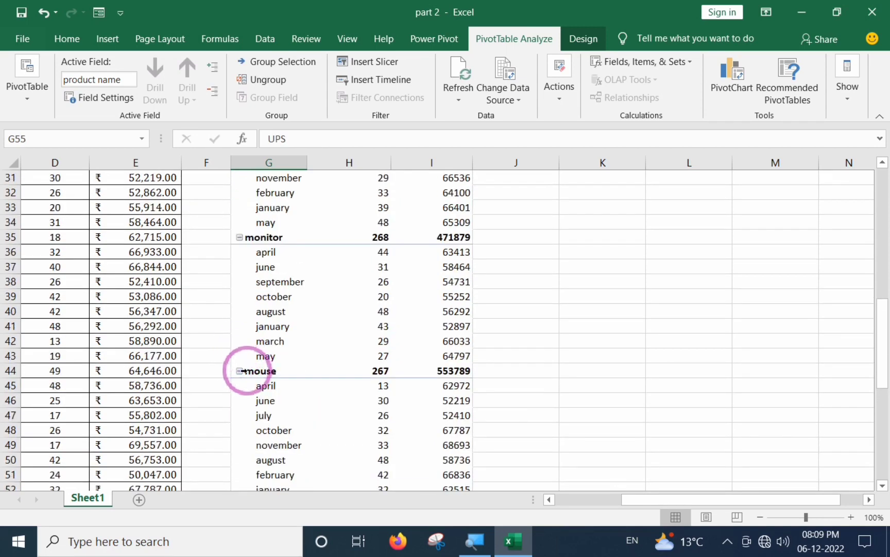
pyautogui.click(240, 371)
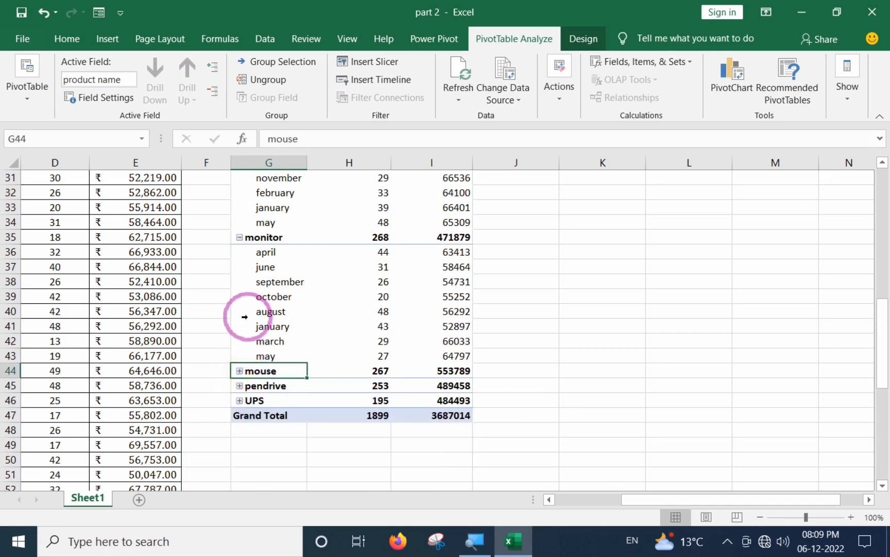
pyautogui.scroll(2, 245, 316)
pyautogui.click(240, 326)
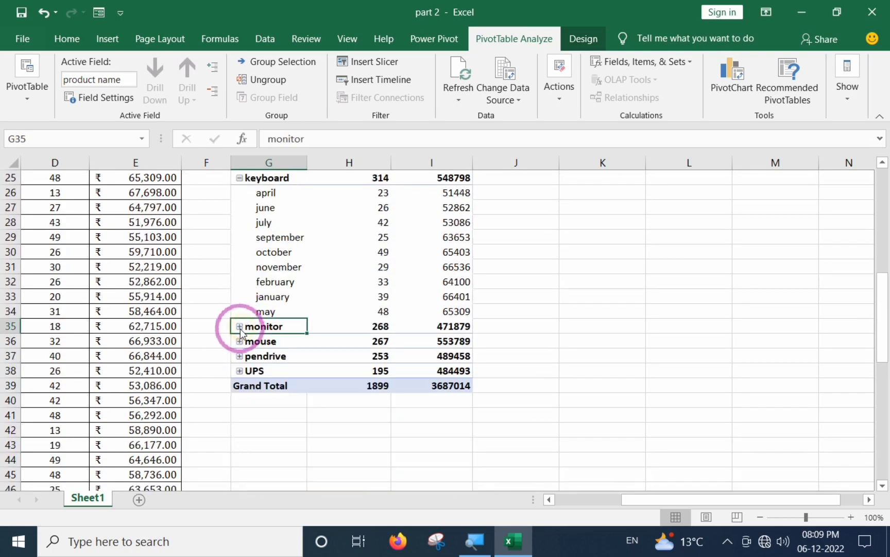
pyautogui.scroll(3, 255, 343)
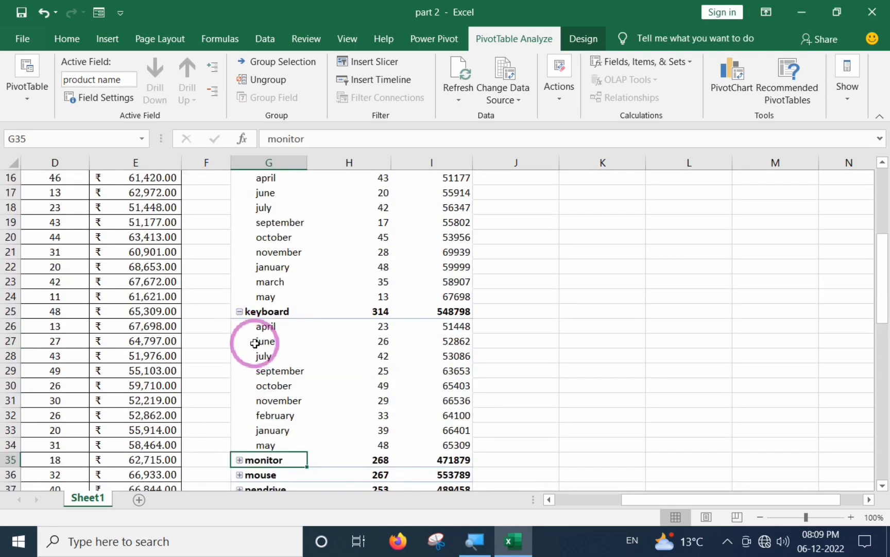
pyautogui.click(239, 312)
pyautogui.scroll(3, 239, 309)
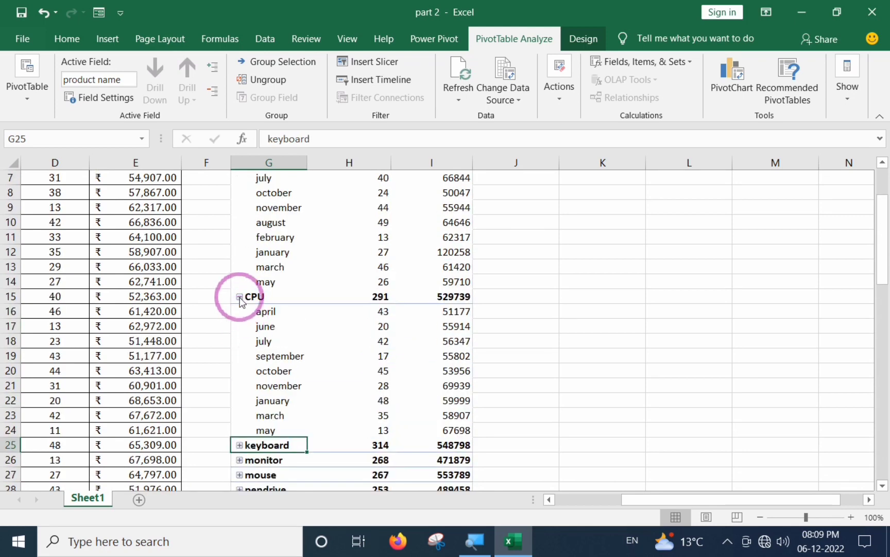
pyautogui.click(239, 296)
pyautogui.scroll(2, 237, 296)
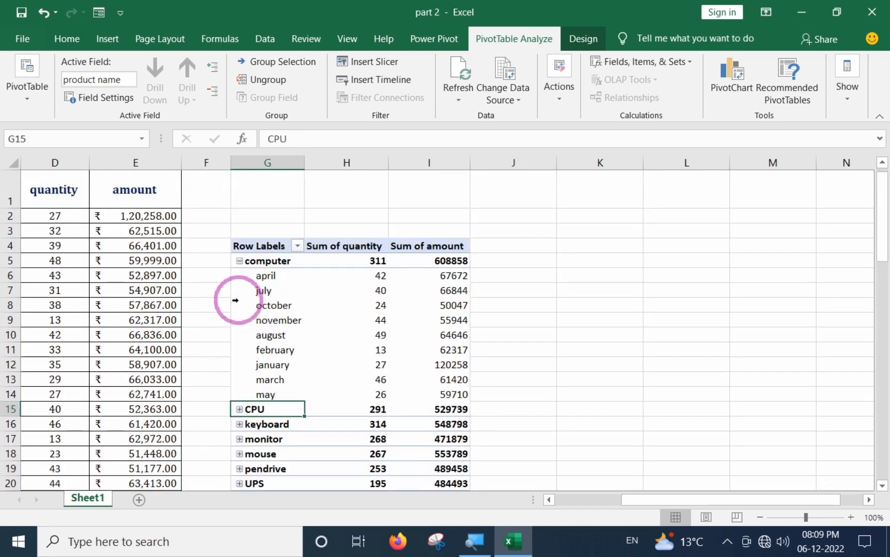
pyautogui.click(239, 261)
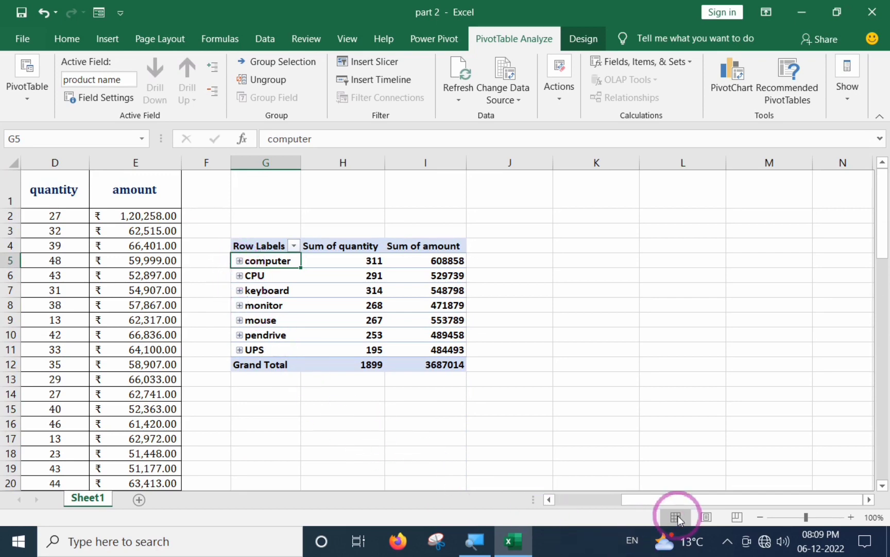
# Step: Compare the source sales table with the collapsed PivotTable by highlighting each range in turn
pyautogui.moveTo(660, 500); pyautogui.dragTo(596, 496)
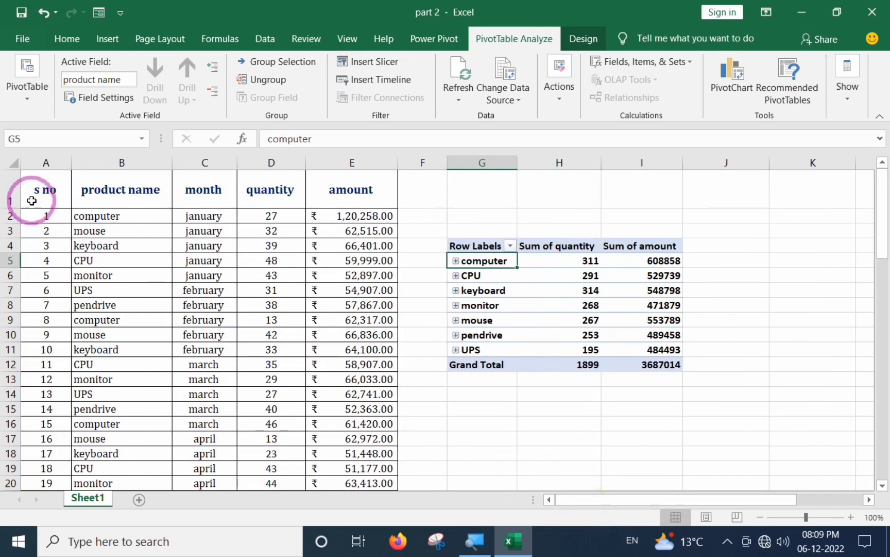
pyautogui.moveTo(32, 199); pyautogui.dragTo(309, 454)
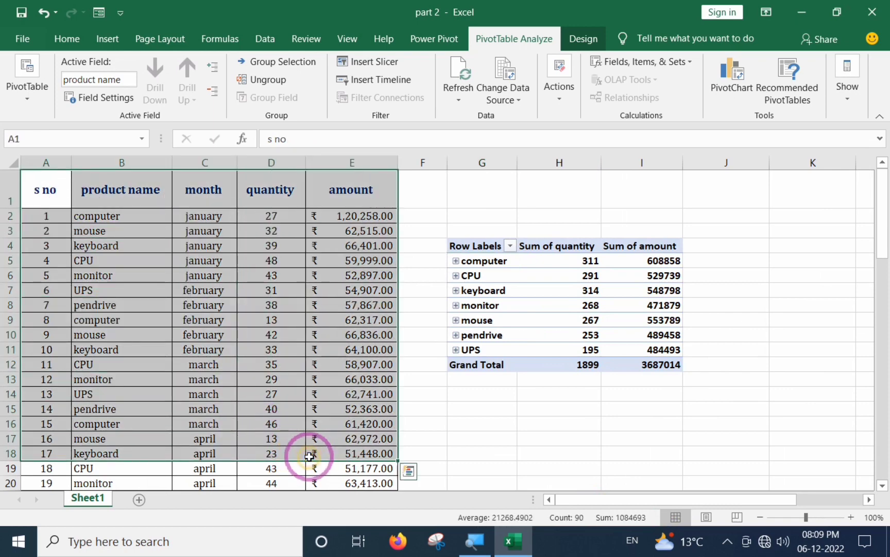
pyautogui.click(457, 408)
pyautogui.moveTo(453, 228); pyautogui.dragTo(725, 410)
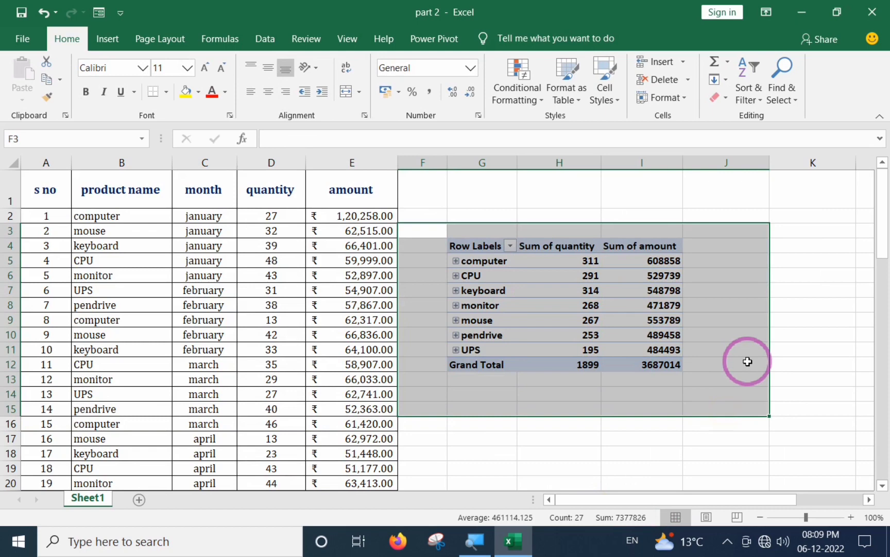
pyautogui.click(648, 275)
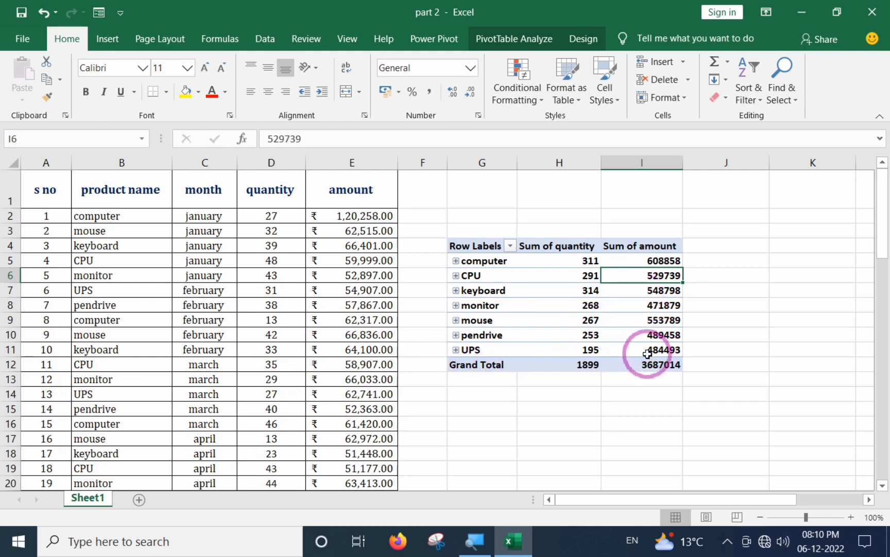
# Step: Expand the keyboard group, review its monthly quantities and amounts against the group totals, and collapse it again
pyautogui.moveTo(631, 353)
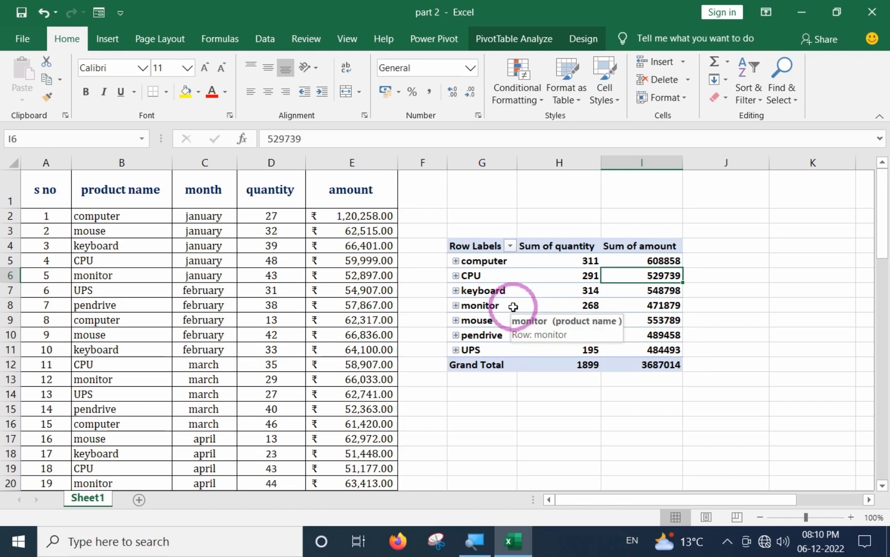
pyautogui.click(456, 291)
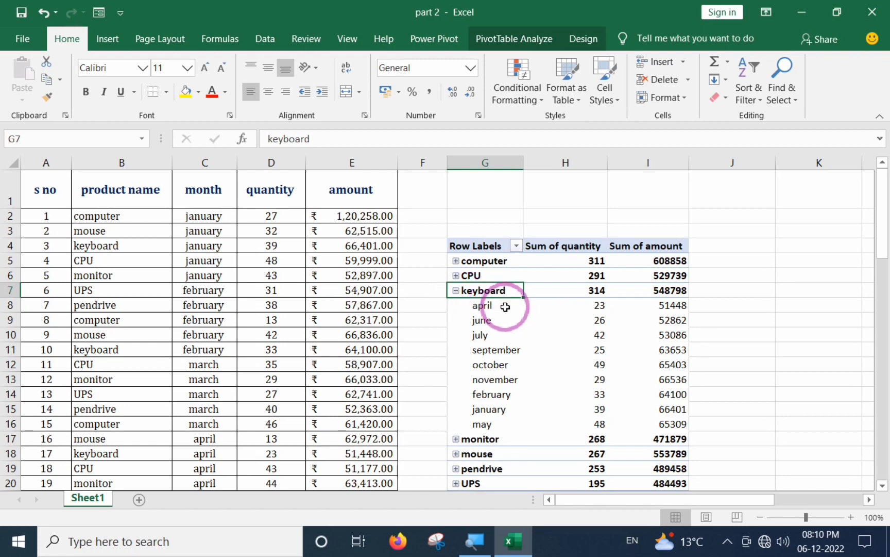
pyautogui.scroll(-1, 506, 307)
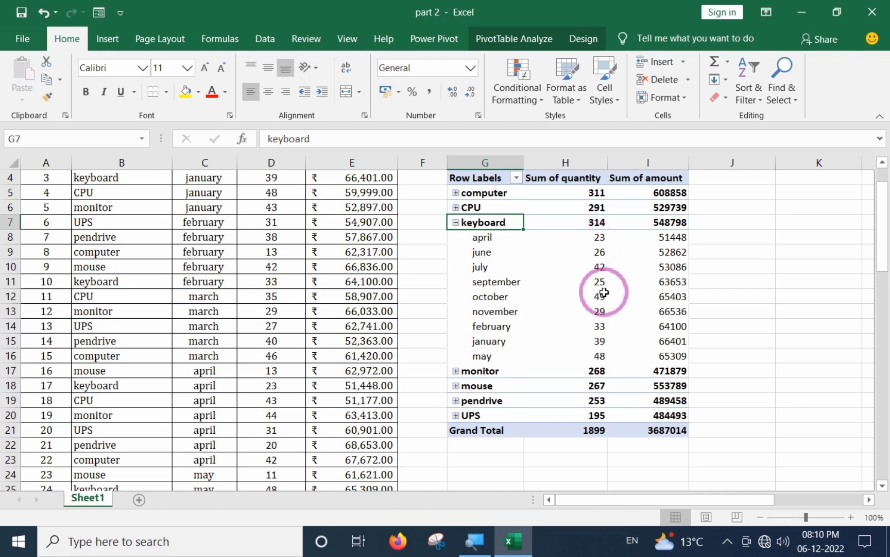
pyautogui.moveTo(600, 272)
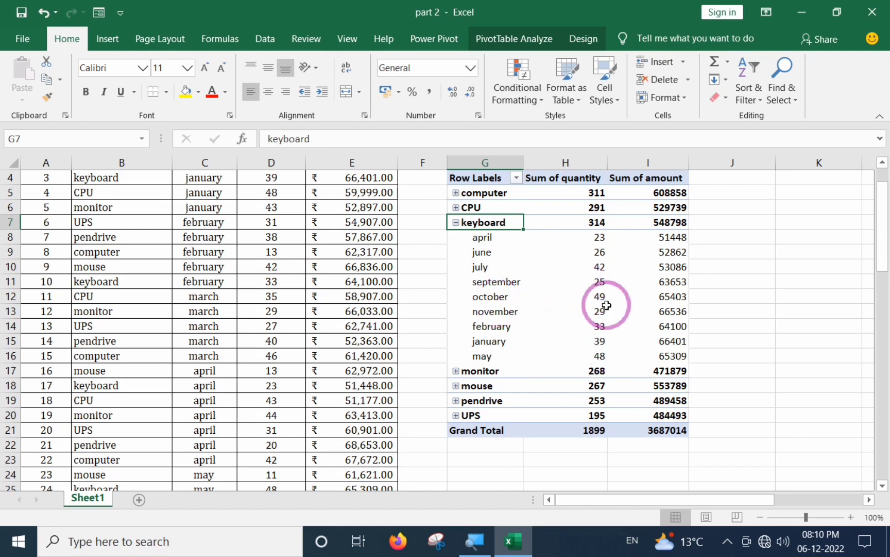
pyautogui.moveTo(592, 227)
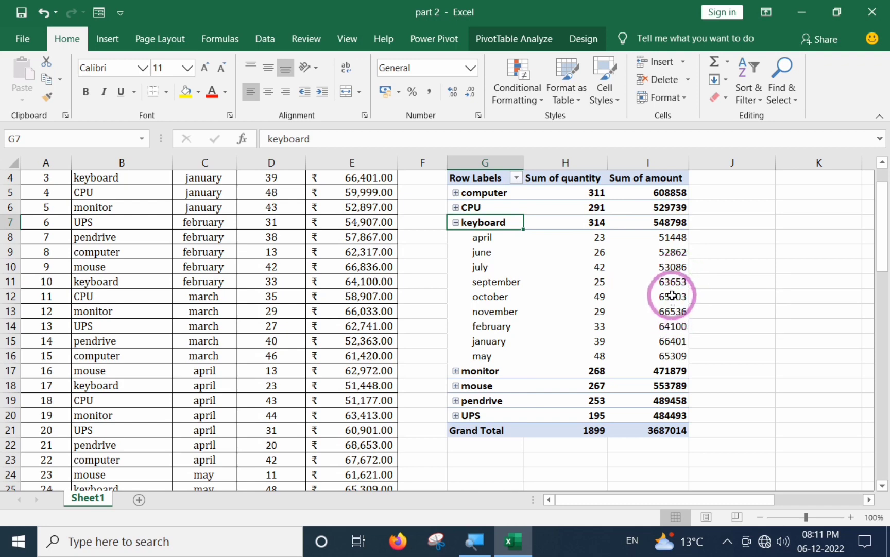
pyautogui.moveTo(662, 224)
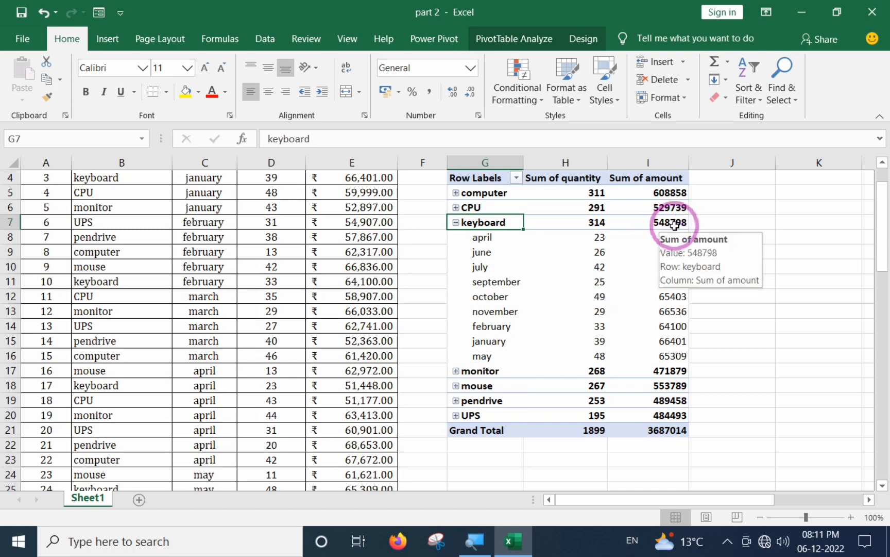
pyautogui.moveTo(526, 235)
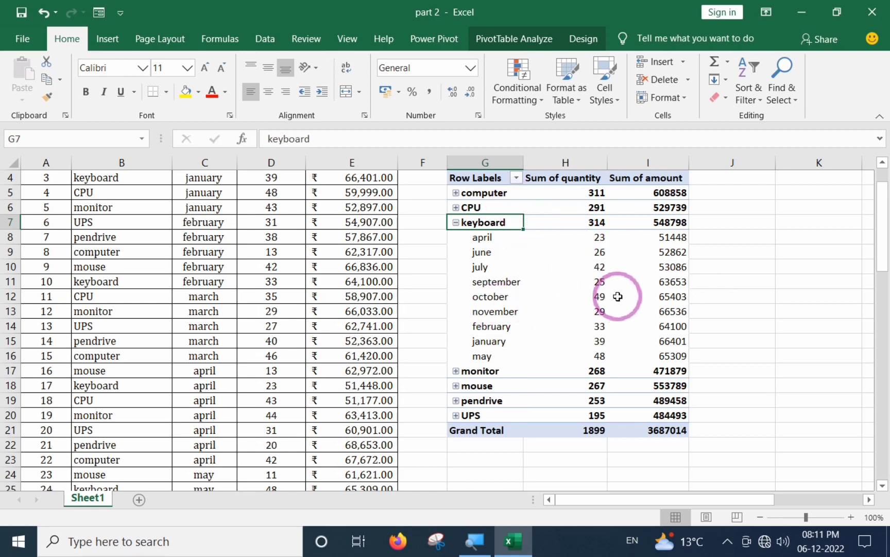
pyautogui.click(456, 222)
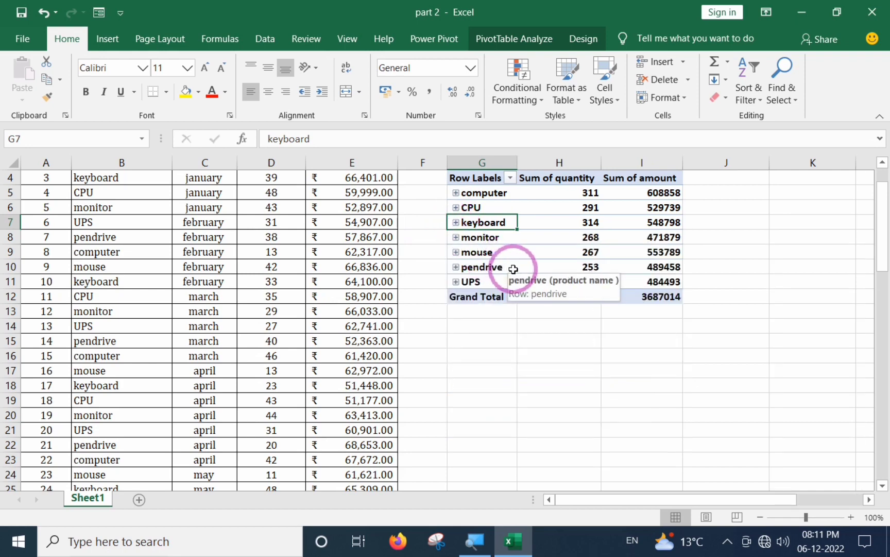
# Step: Expand the mouse group, review its monthly quantities and amounts, and collapse it again
pyautogui.click(456, 252)
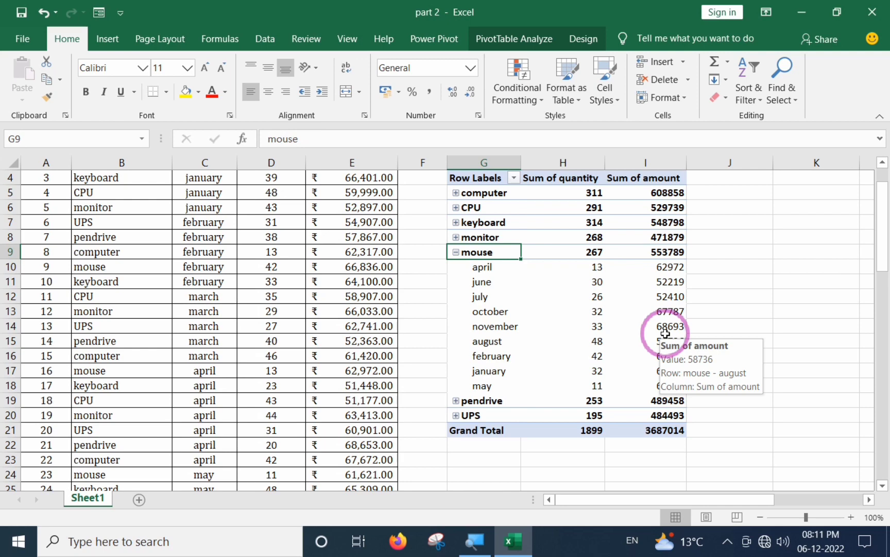
pyautogui.scroll(1, 662, 278)
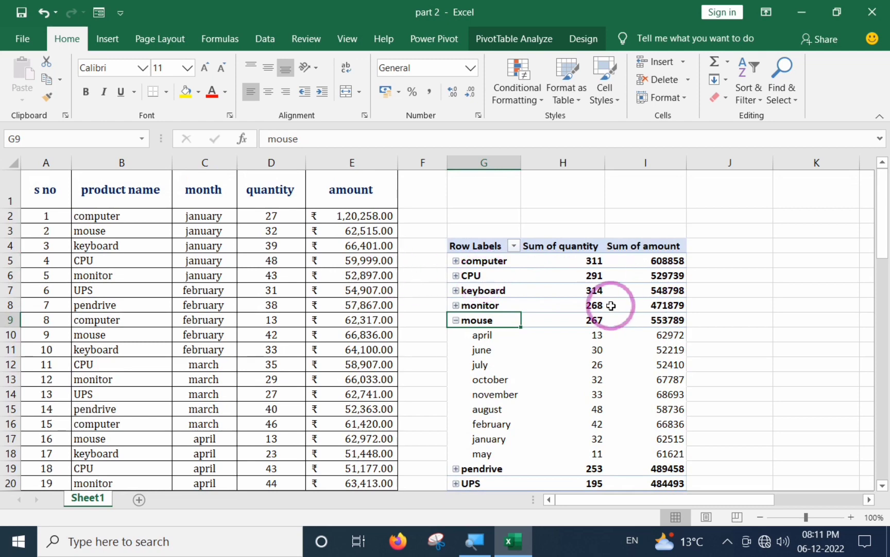
pyautogui.moveTo(612, 306)
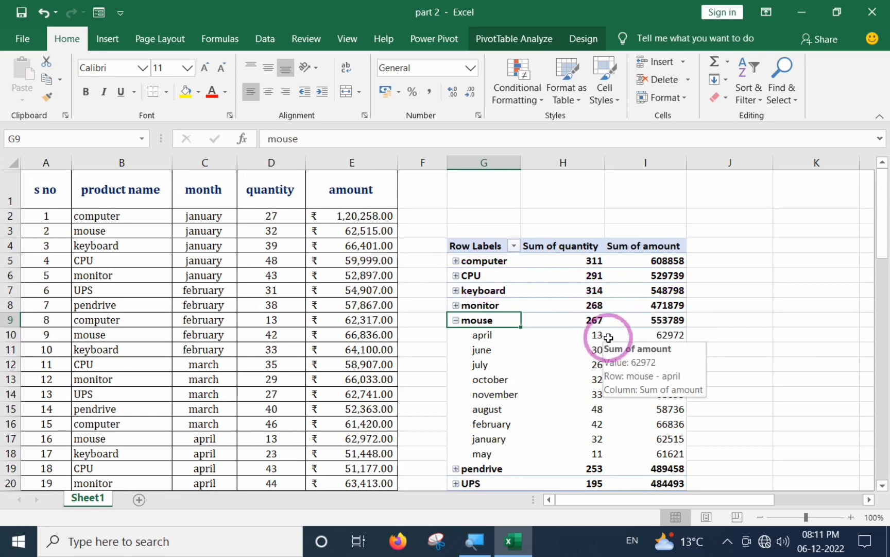
pyautogui.click(456, 320)
# Step: Clear all fields and data from the PivotTable beside the sales table on Sheet1
pyautogui.click(534, 292)
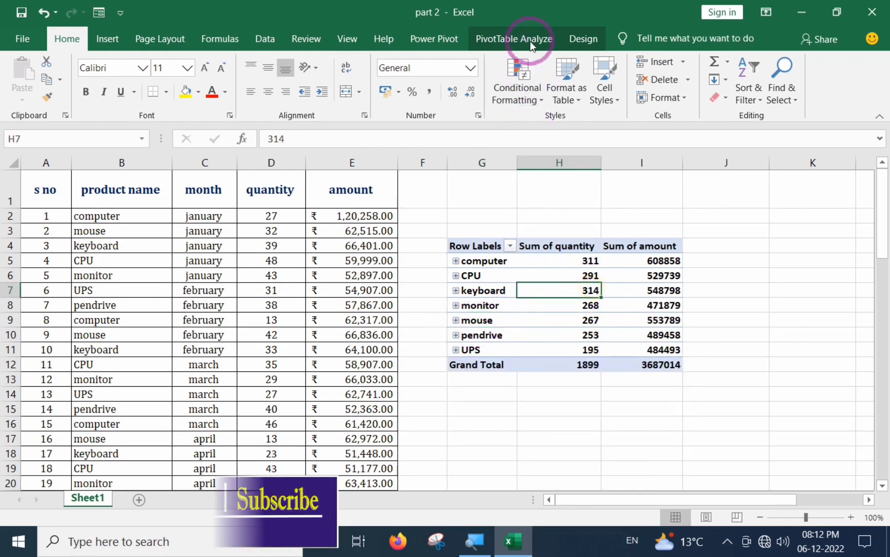
pyautogui.click(503, 41)
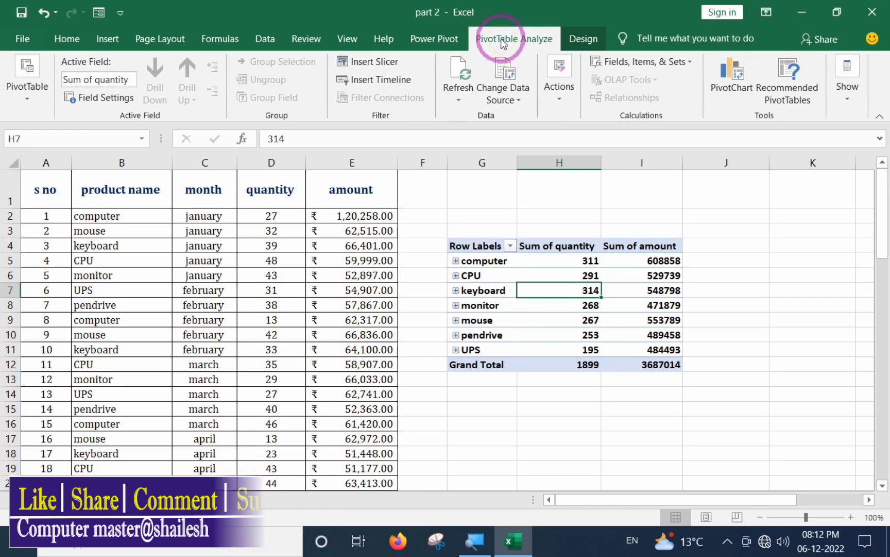
pyautogui.click(557, 96)
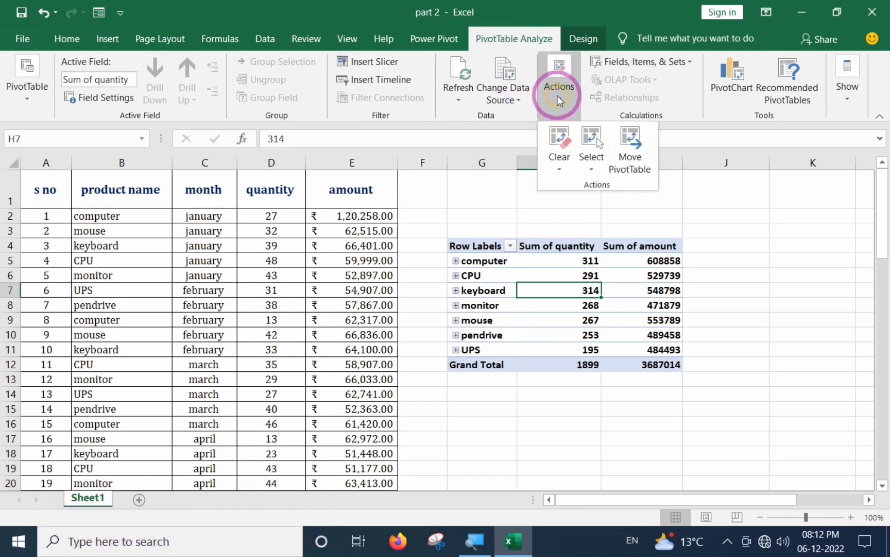
pyautogui.click(559, 166)
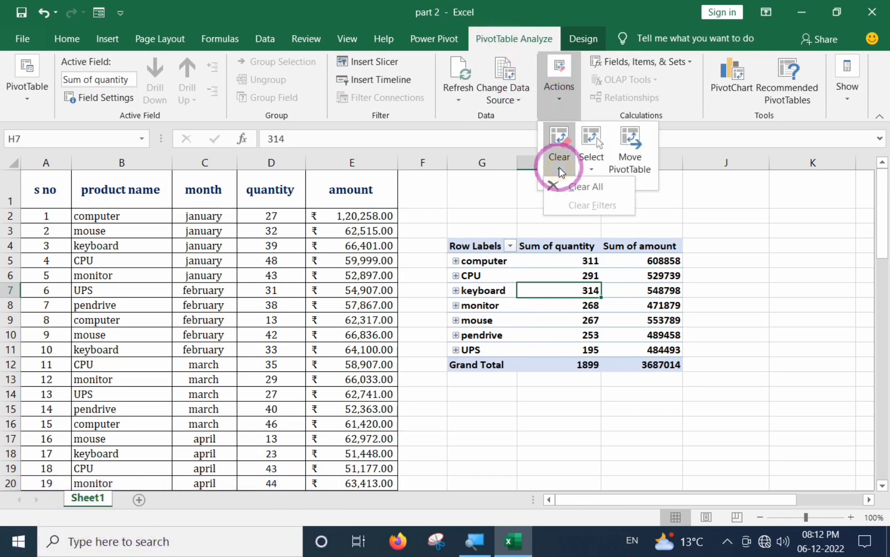
pyautogui.click(592, 189)
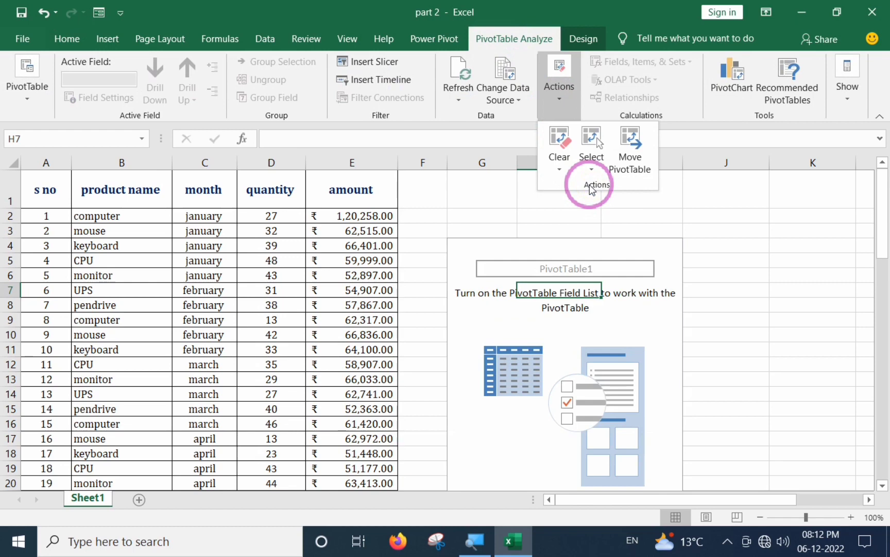
# Step: Delete the emptied PivotTable placeholder that starts at G4 on Sheet1
pyautogui.scroll(-1, 572, 247)
pyautogui.click(546, 279)
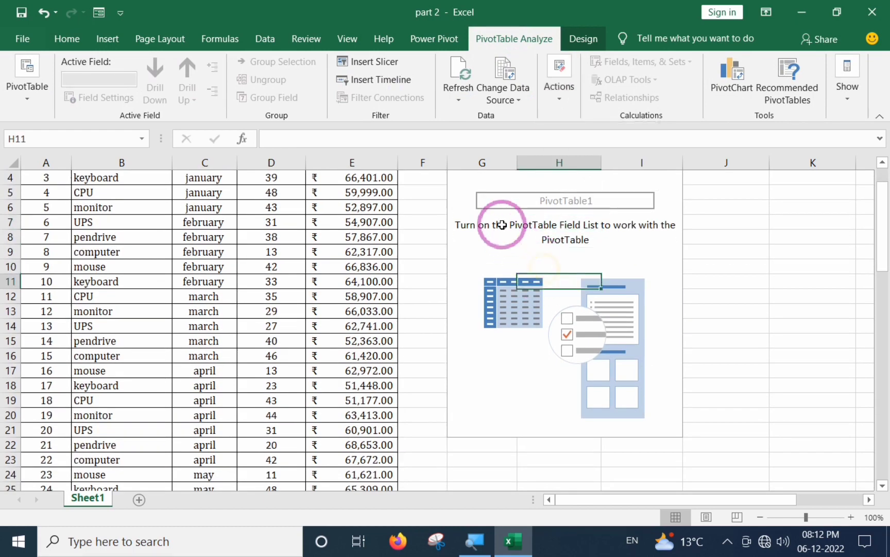
pyautogui.scroll(1, 501, 225)
pyautogui.moveTo(477, 249); pyautogui.dragTo(656, 454)
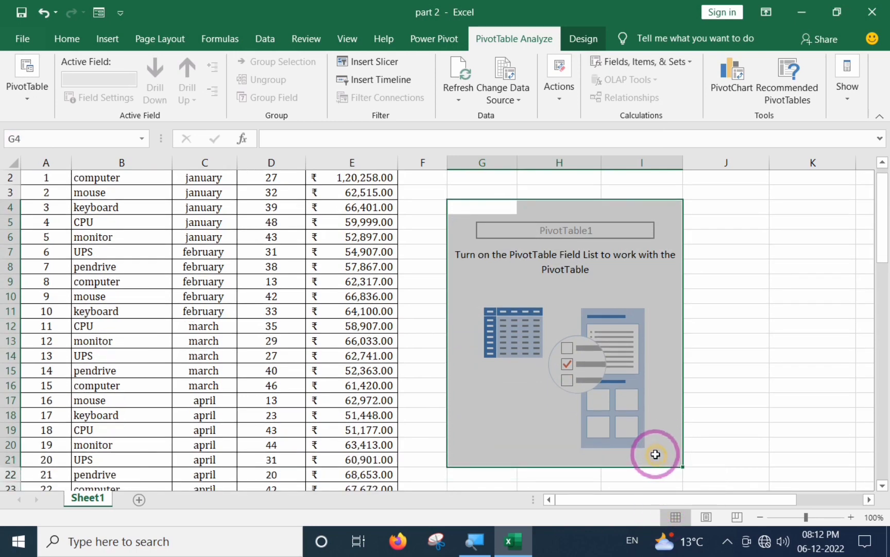
pyautogui.press('Delete')
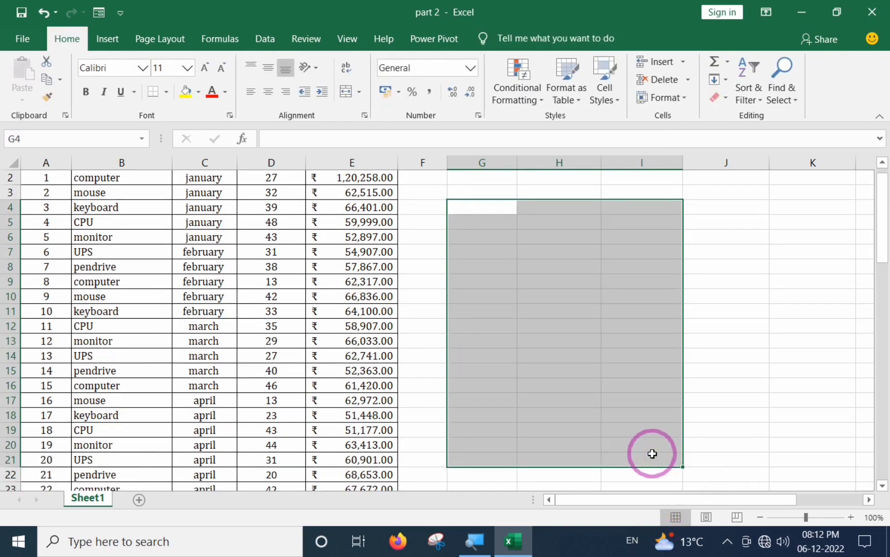
# Step: Create a PivotTable from the whole sales table, Sheet1 A1:E61, on a new worksheet
pyautogui.click(231, 293)
pyautogui.scroll(1, 231, 287)
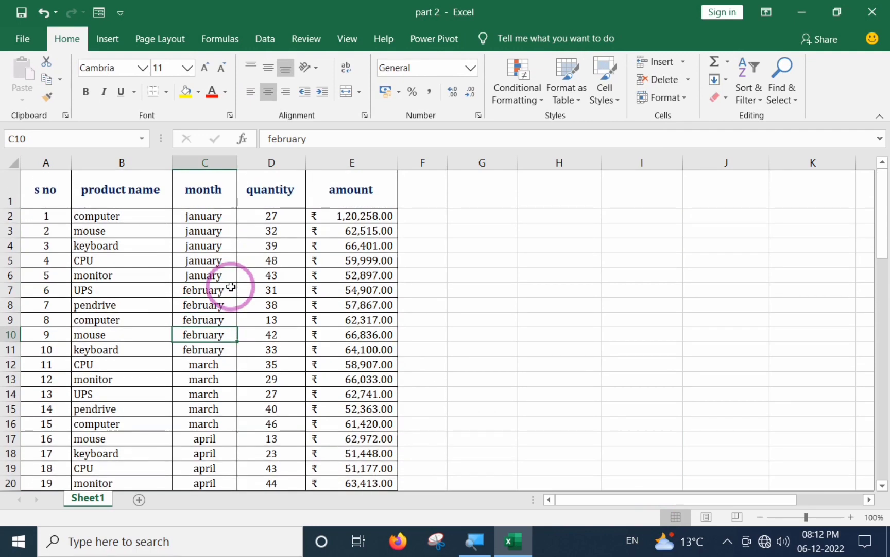
pyautogui.click(165, 305)
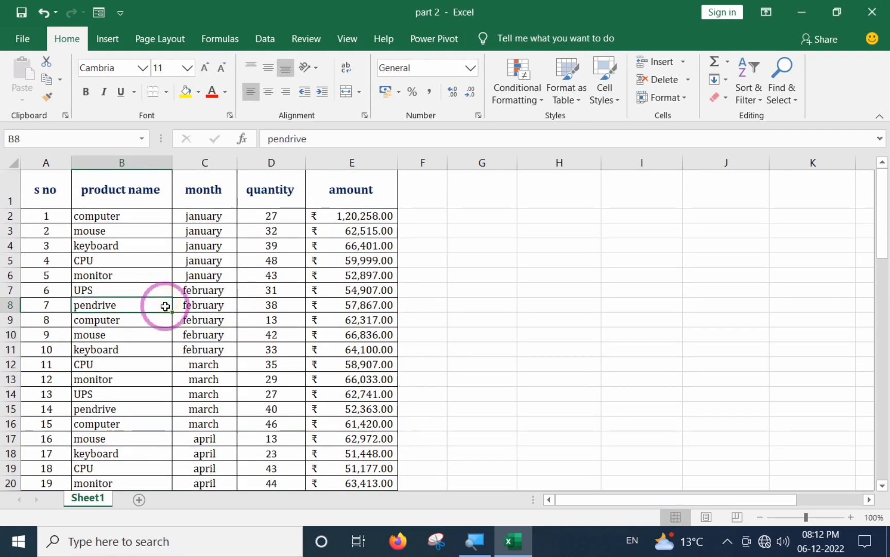
pyautogui.hotkey('ctrl', 'a')
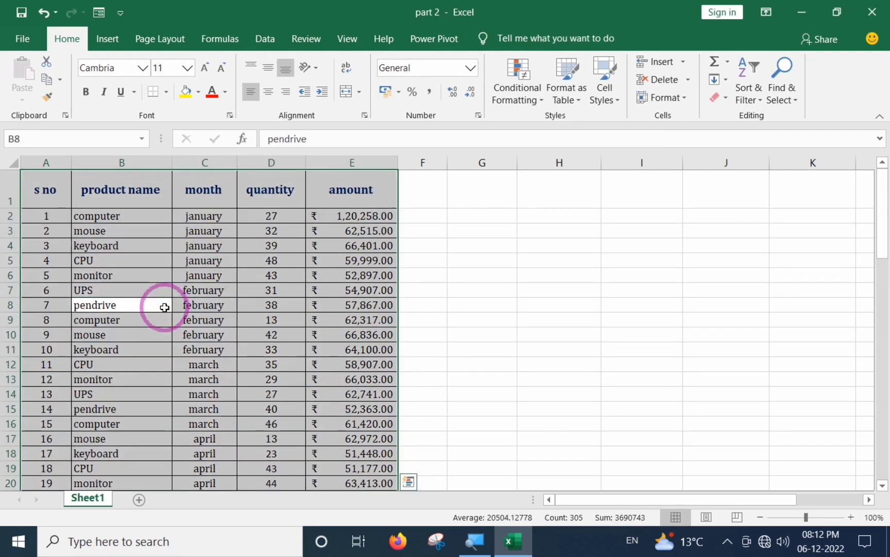
pyautogui.click(107, 39)
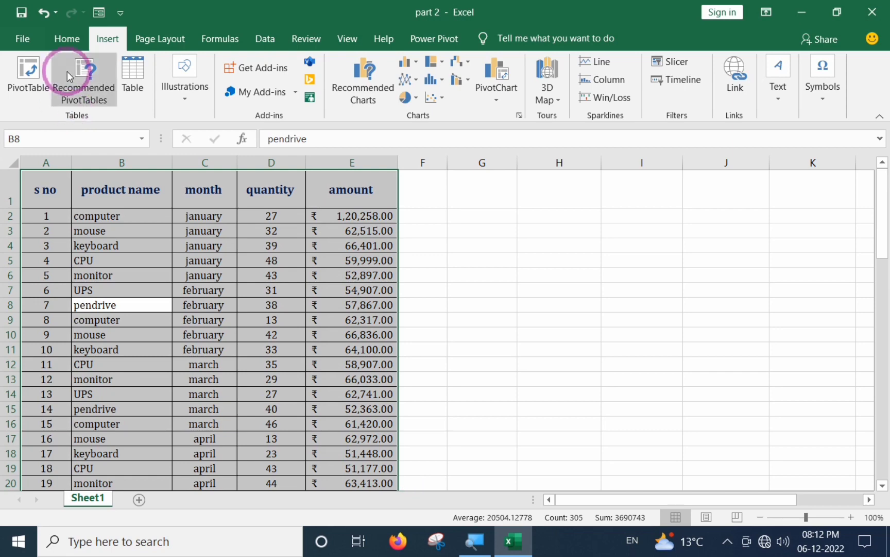
pyautogui.click(27, 74)
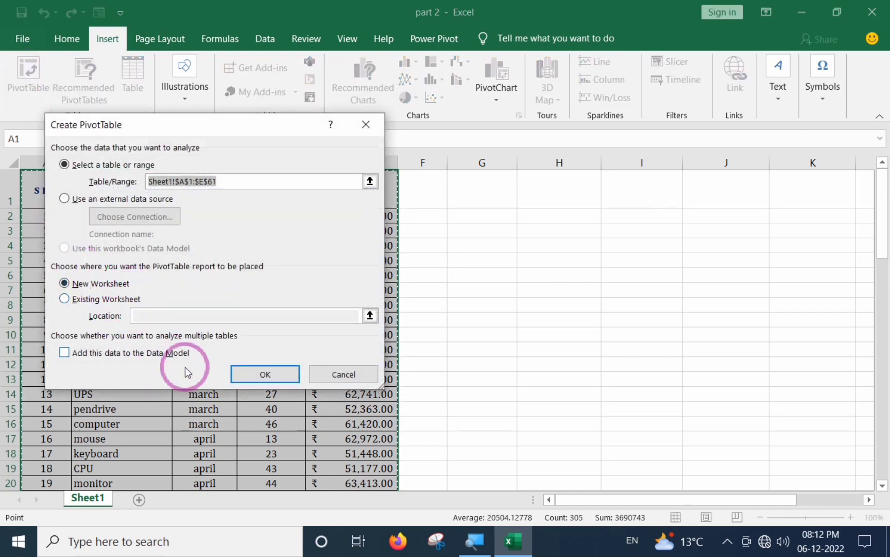
pyautogui.click(258, 382)
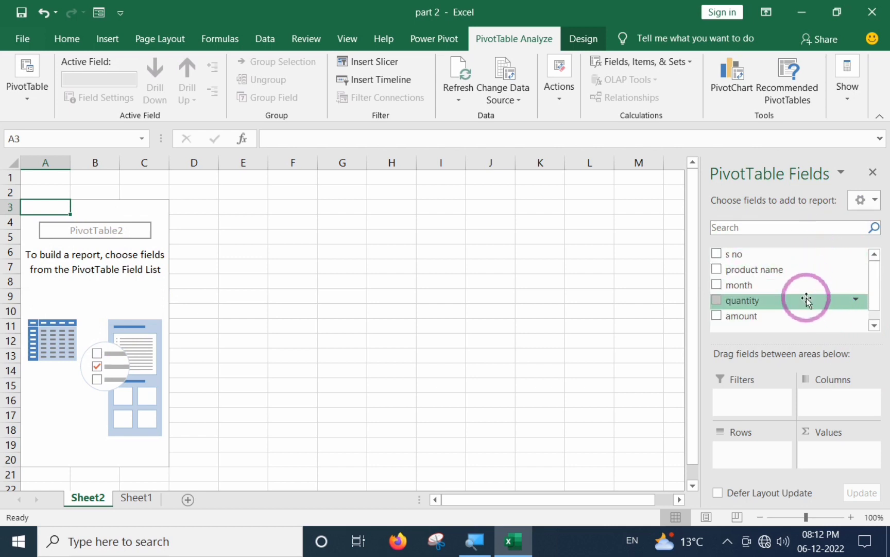
# Step: Add product name and month as PivotTable rows, and quantity and amount as summed values
pyautogui.moveTo(731, 276); pyautogui.dragTo(739, 456)
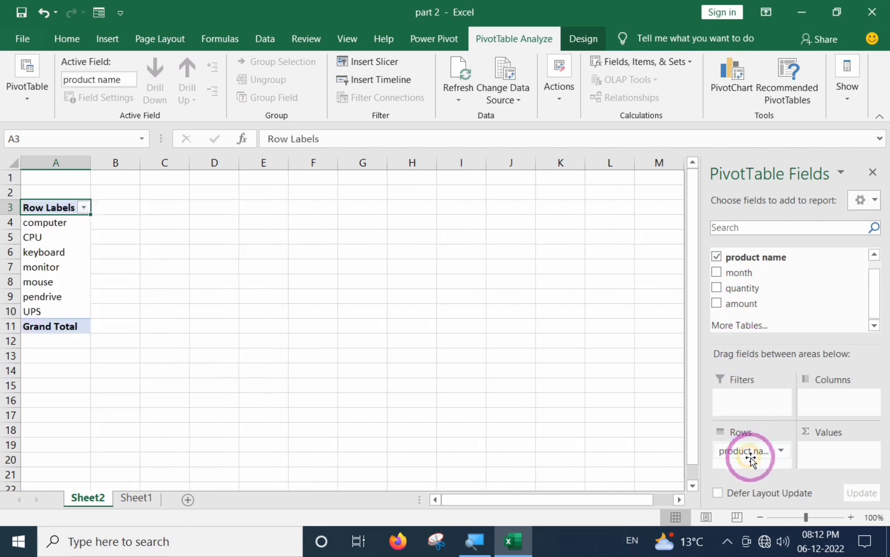
pyautogui.moveTo(738, 285); pyautogui.dragTo(827, 445)
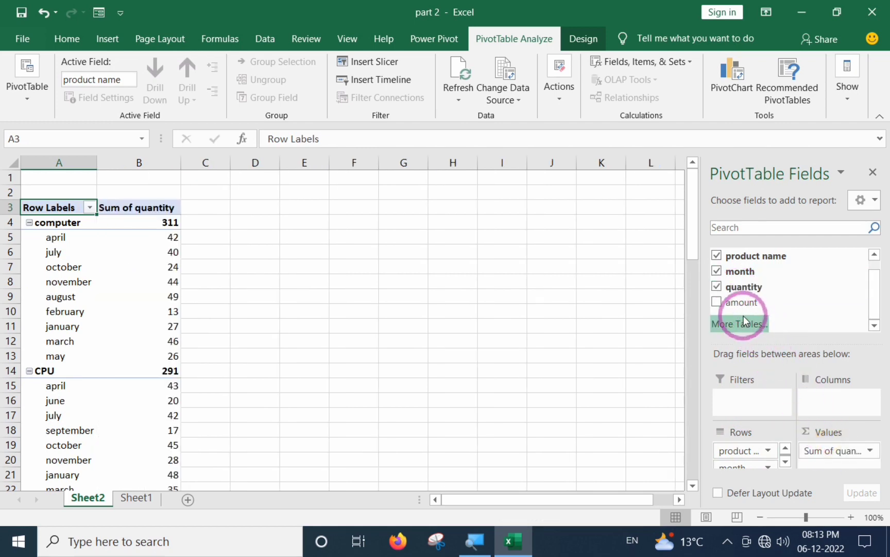
pyautogui.moveTo(737, 302); pyautogui.dragTo(825, 449)
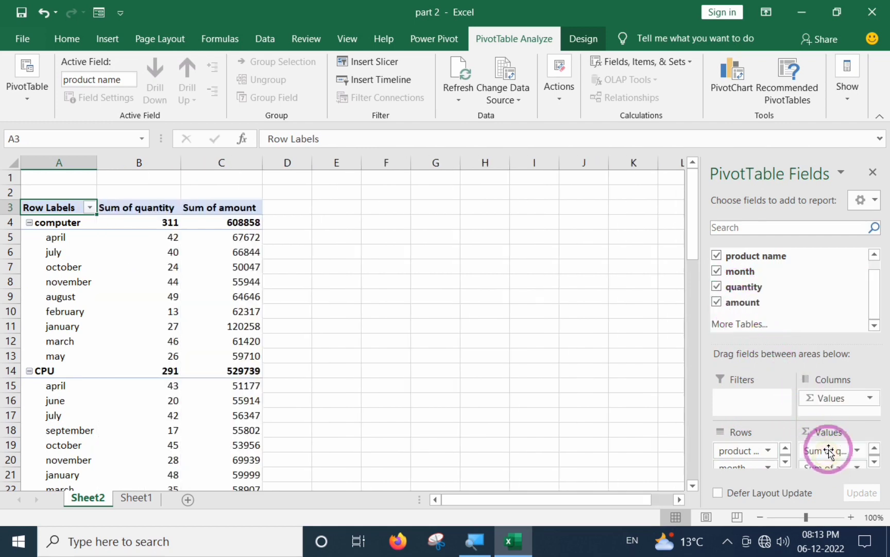
# Step: Collapse the month rows of every product group in the Sheet2 PivotTable, from UPS up to computer
pyautogui.scroll(-4, 123, 302)
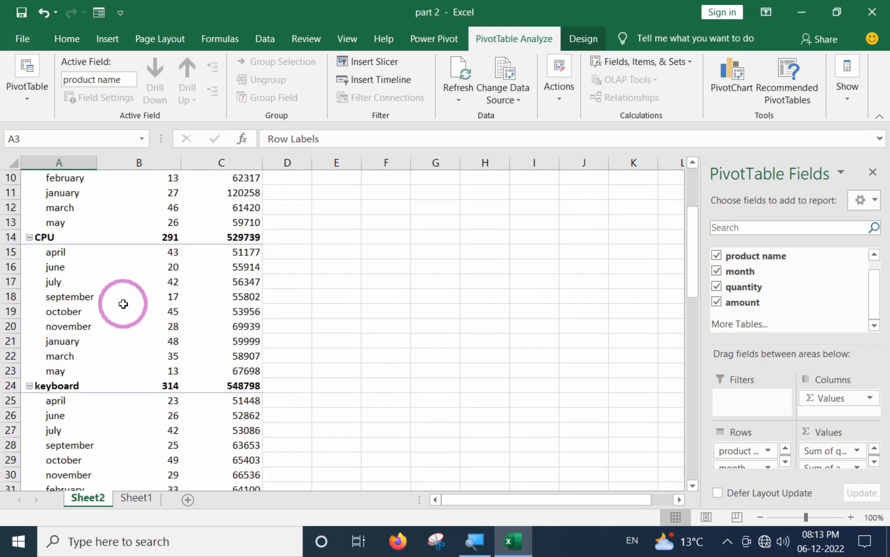
pyautogui.scroll(1, 125, 312)
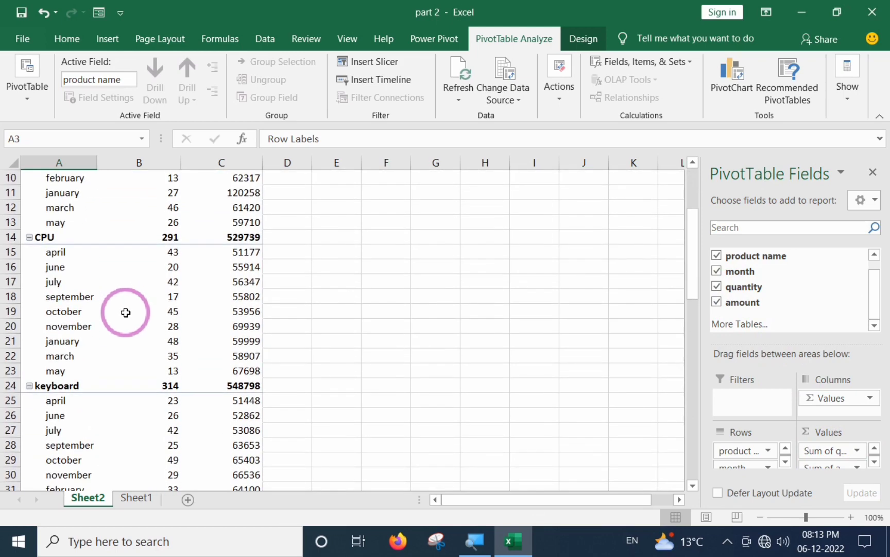
pyautogui.scroll(3, 124, 335)
pyautogui.scroll(-16, 114, 385)
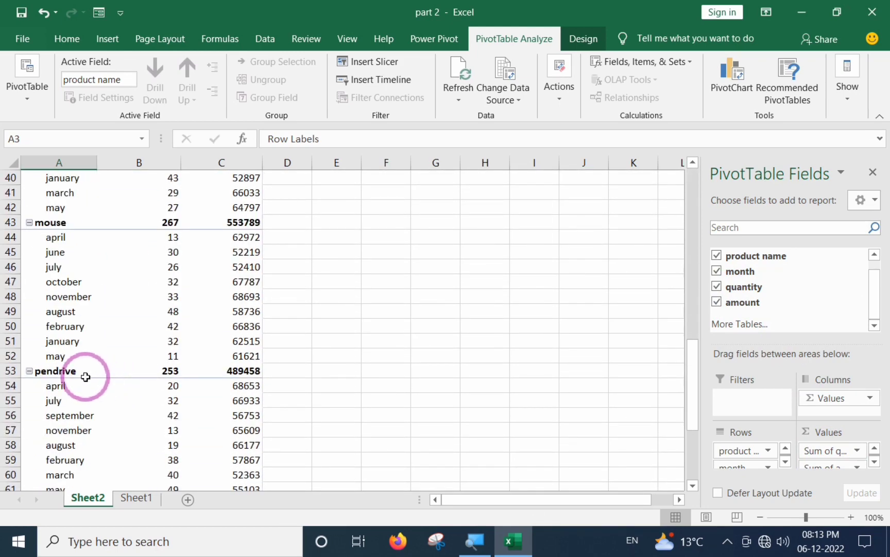
pyautogui.click(29, 371)
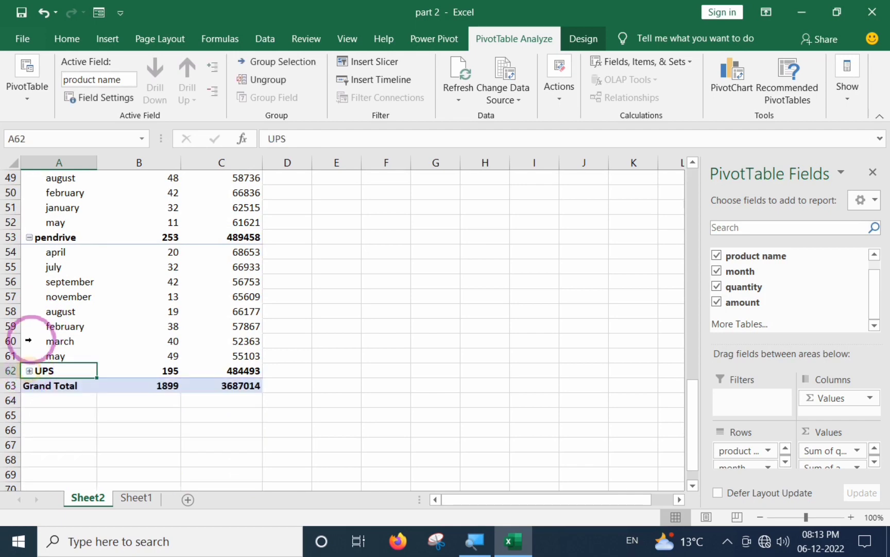
pyautogui.click(30, 237)
pyautogui.scroll(3, 30, 232)
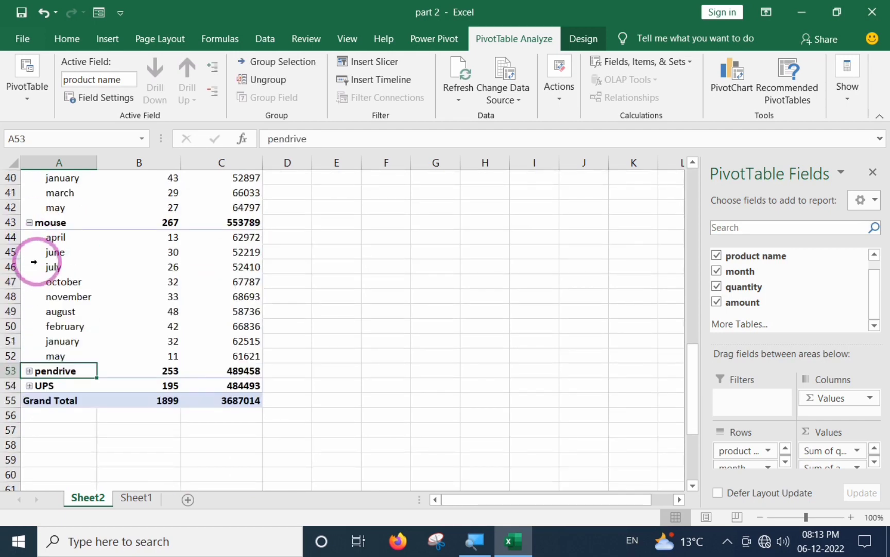
pyautogui.click(29, 222)
pyautogui.scroll(4, 31, 229)
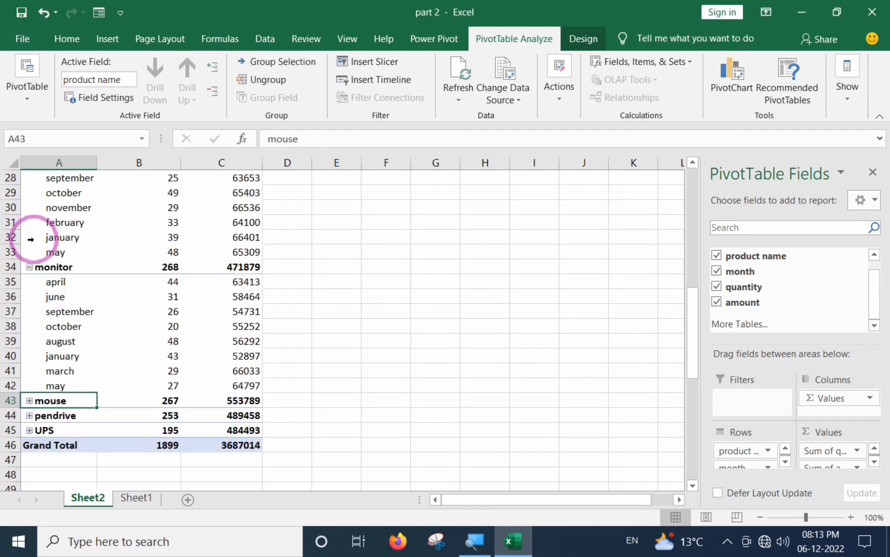
pyautogui.click(29, 267)
pyautogui.scroll(4, 29, 281)
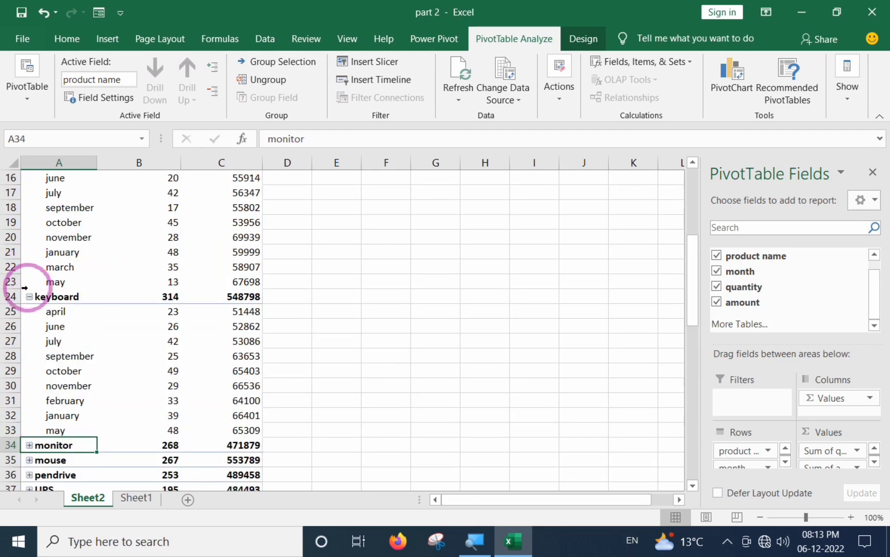
pyautogui.click(29, 297)
pyautogui.scroll(4, 26, 315)
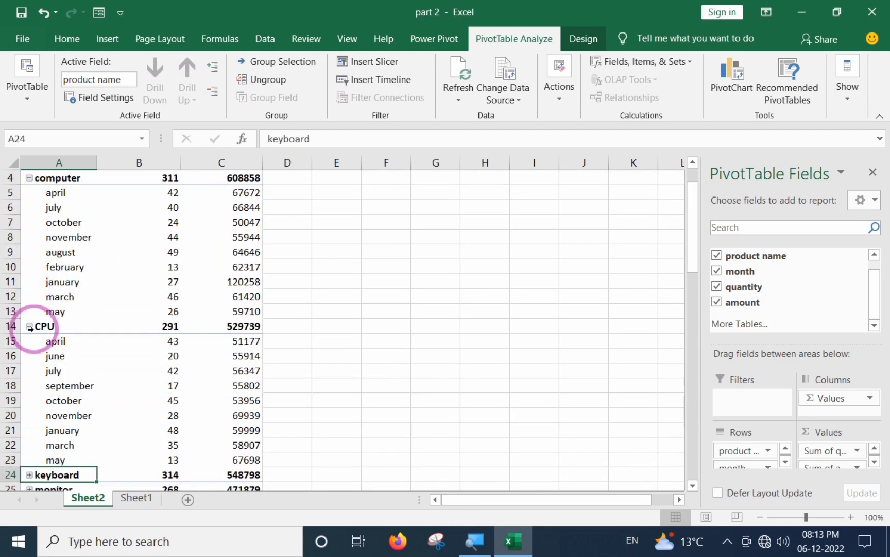
pyautogui.click(30, 327)
pyautogui.click(29, 326)
pyautogui.scroll(1, 20, 332)
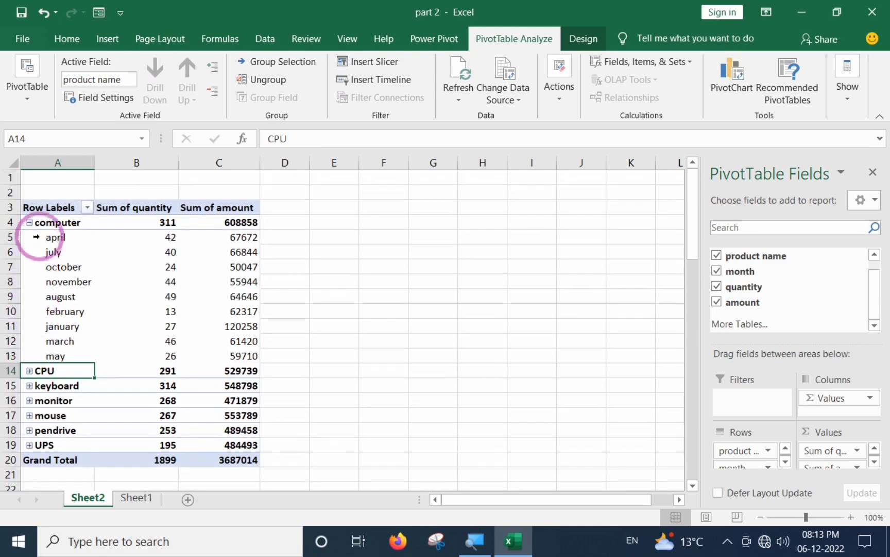
pyautogui.click(29, 224)
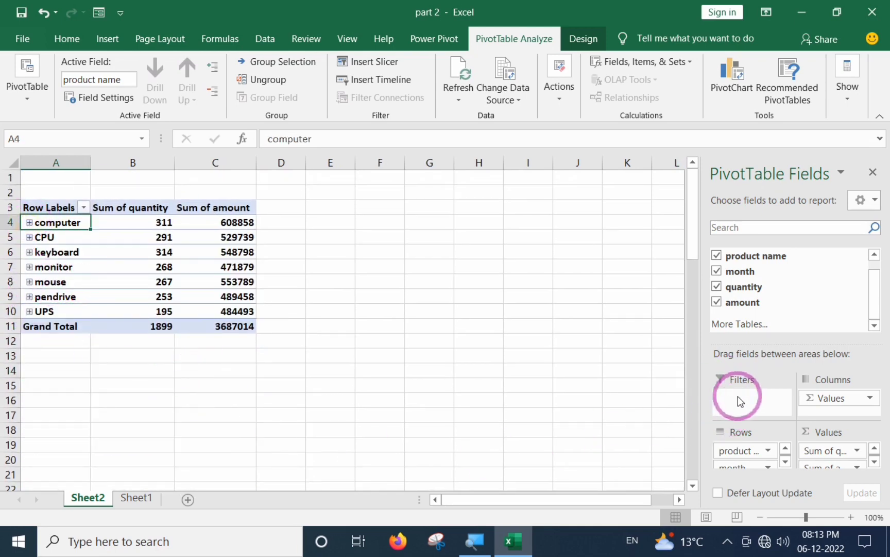
# Step: Remove month from the PivotTable rows and add it as a report filter instead
pyautogui.moveTo(200, 285)
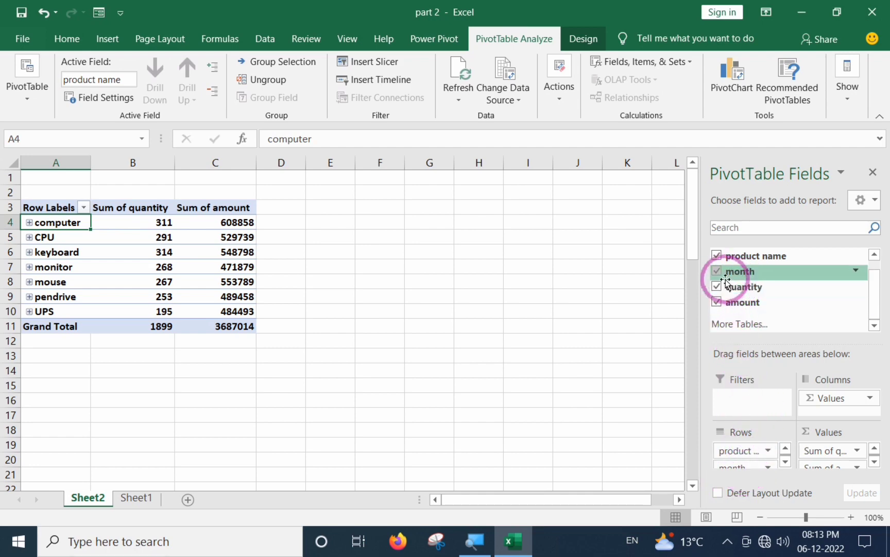
pyautogui.click(716, 271)
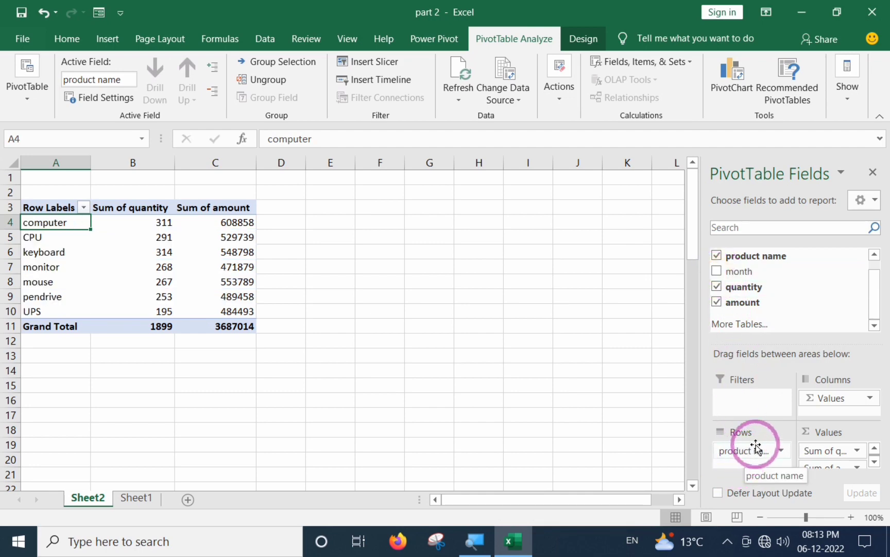
pyautogui.moveTo(731, 275); pyautogui.dragTo(753, 399)
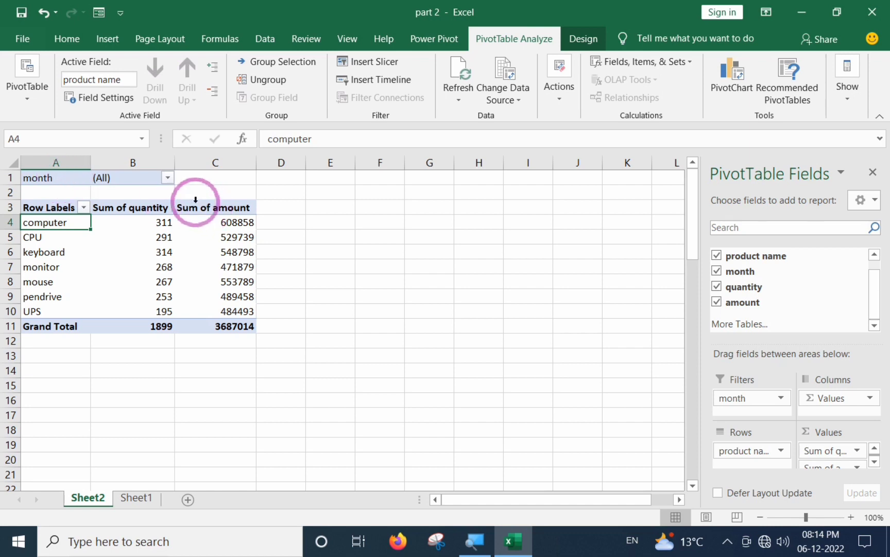
# Step: Filter the PivotTable to april and review that month's product quantities and amounts against the grand total
pyautogui.click(168, 178)
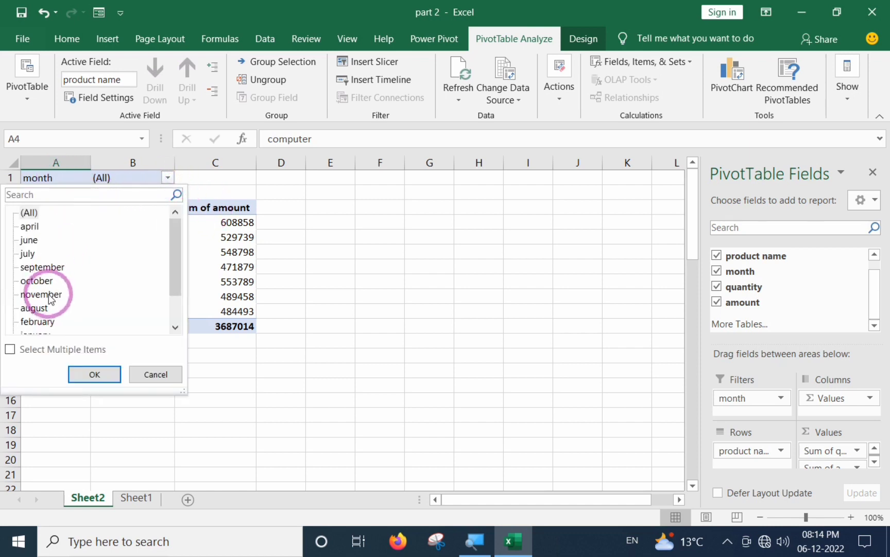
pyautogui.click(32, 227)
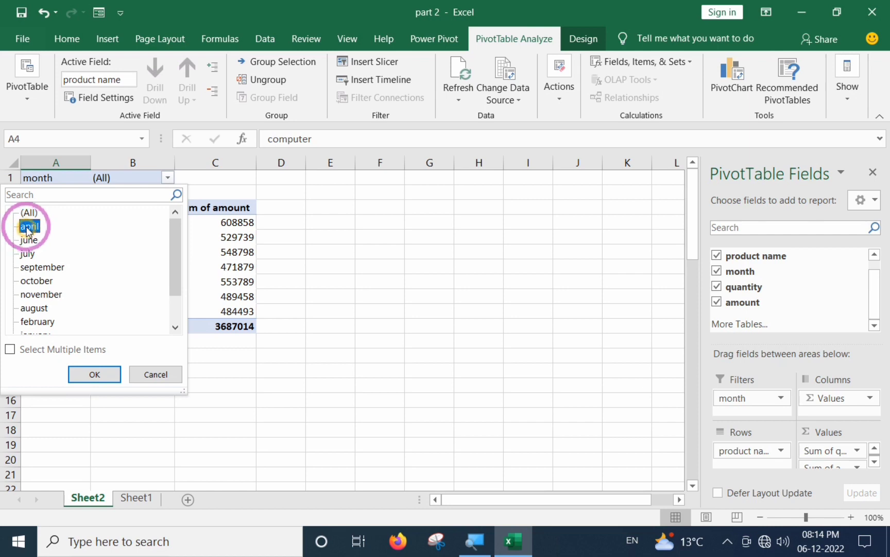
pyautogui.click(95, 373)
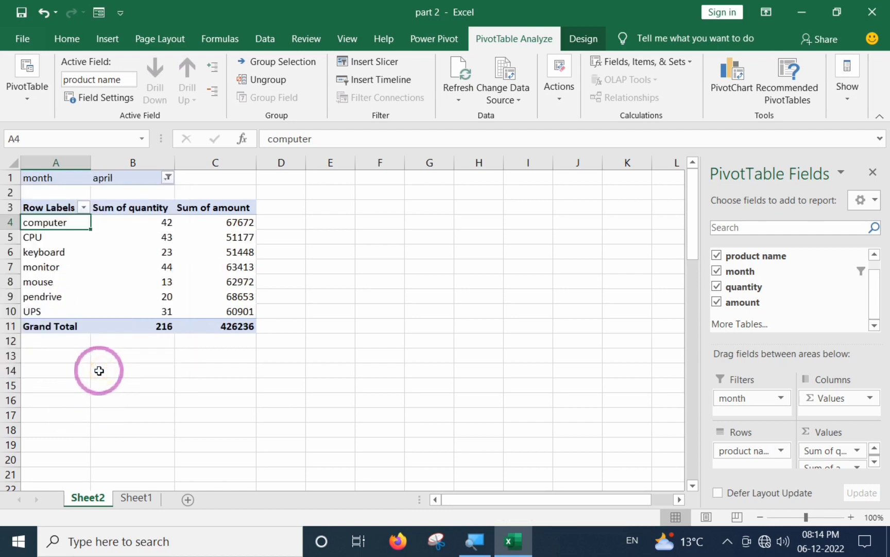
pyautogui.moveTo(190, 251)
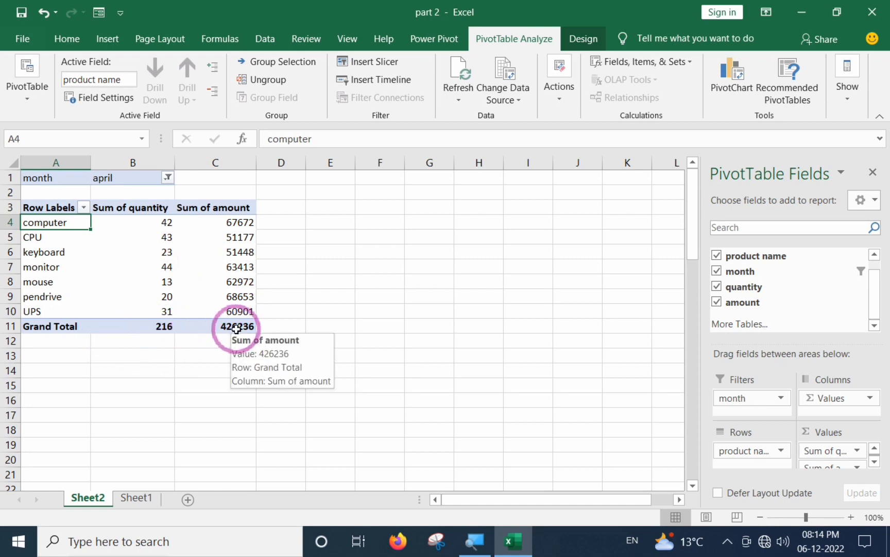
pyautogui.moveTo(169, 316)
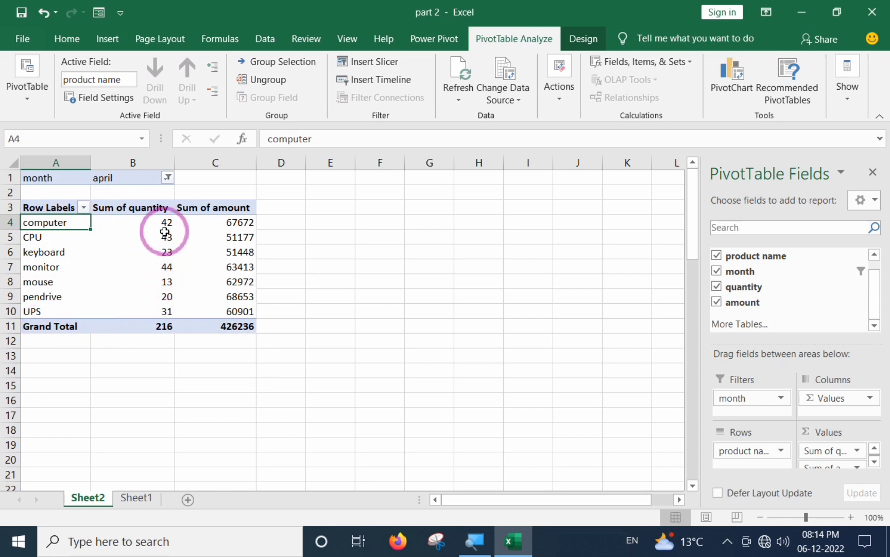
# Step: Apply the dark blue style from the first row of the Medium PivotTable styles to the Sheet2 PivotTable
pyautogui.moveTo(251, 283)
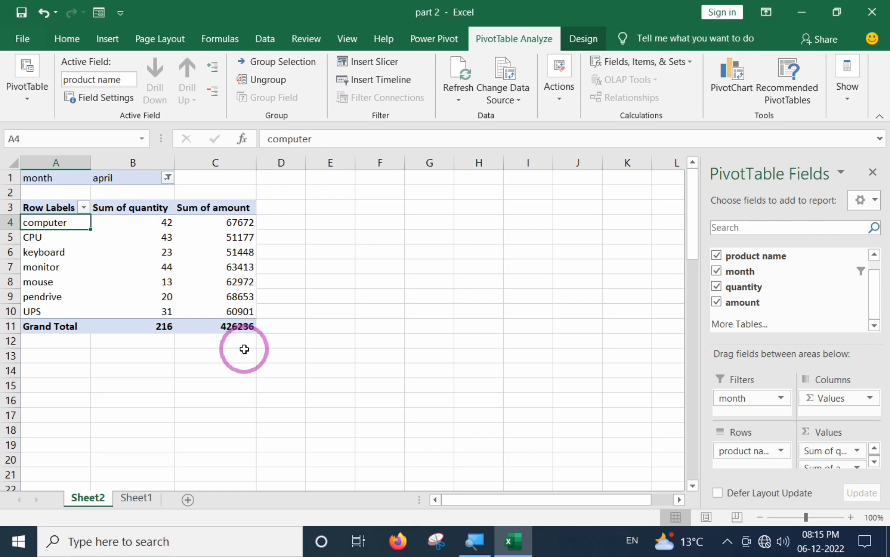
pyautogui.click(583, 41)
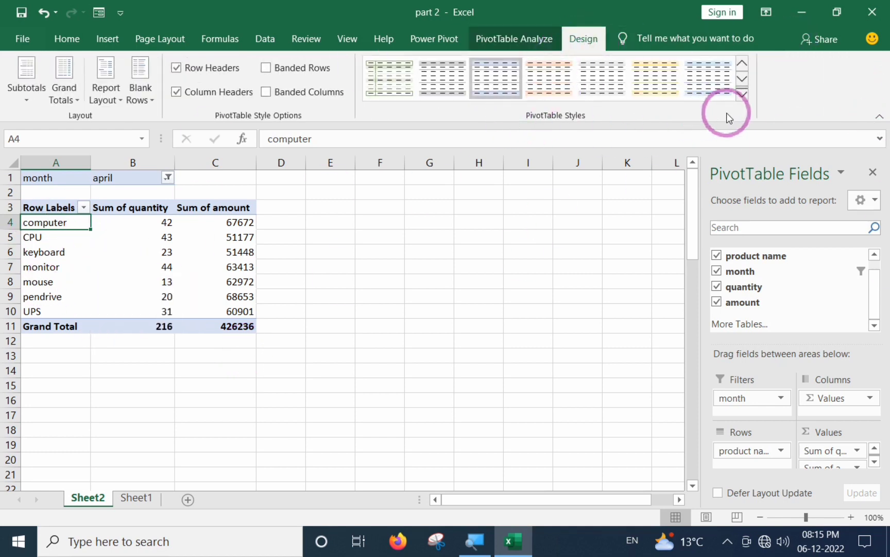
pyautogui.click(743, 94)
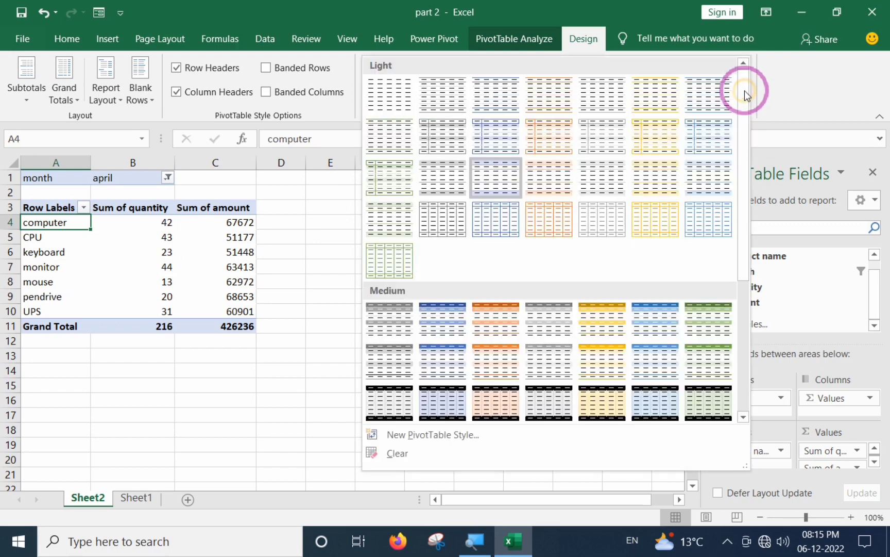
pyautogui.click(454, 315)
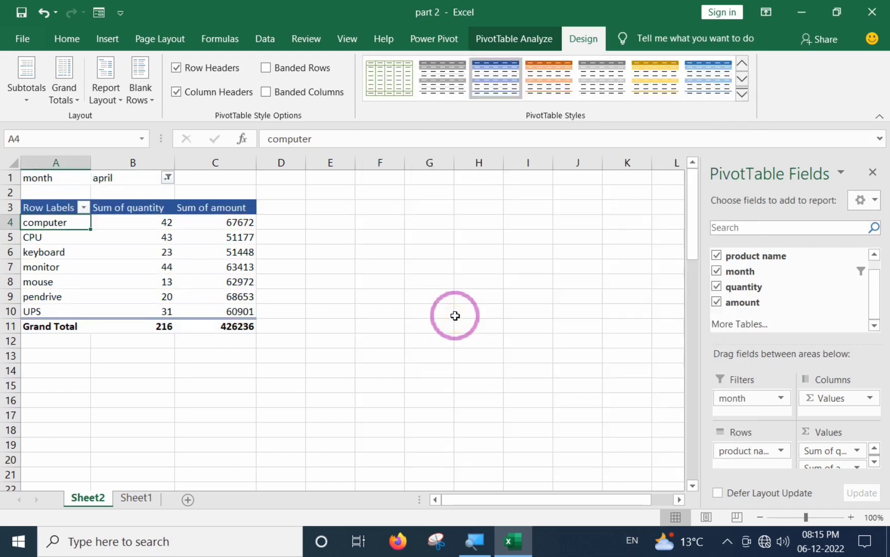
# Step: Look at the name and options settings of the Sheet2 PivotTable without changing them
pyautogui.click(503, 38)
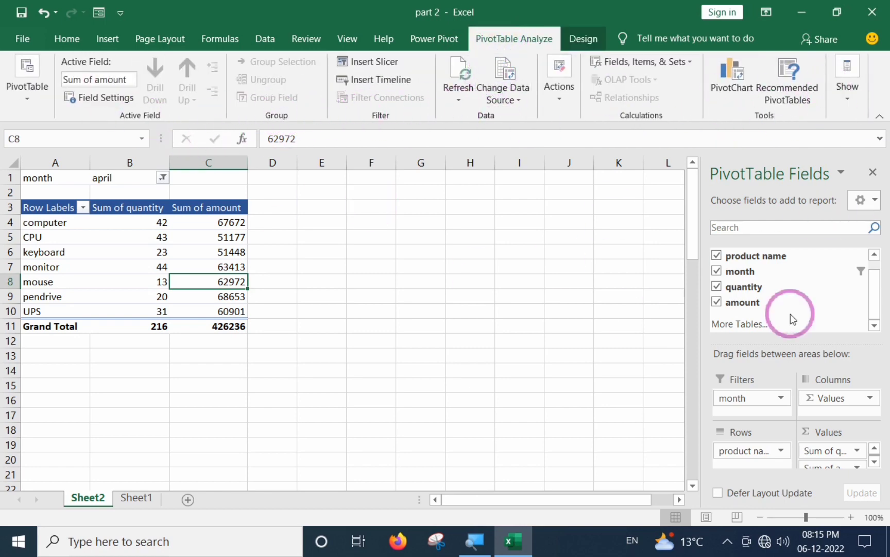
pyautogui.click(30, 92)
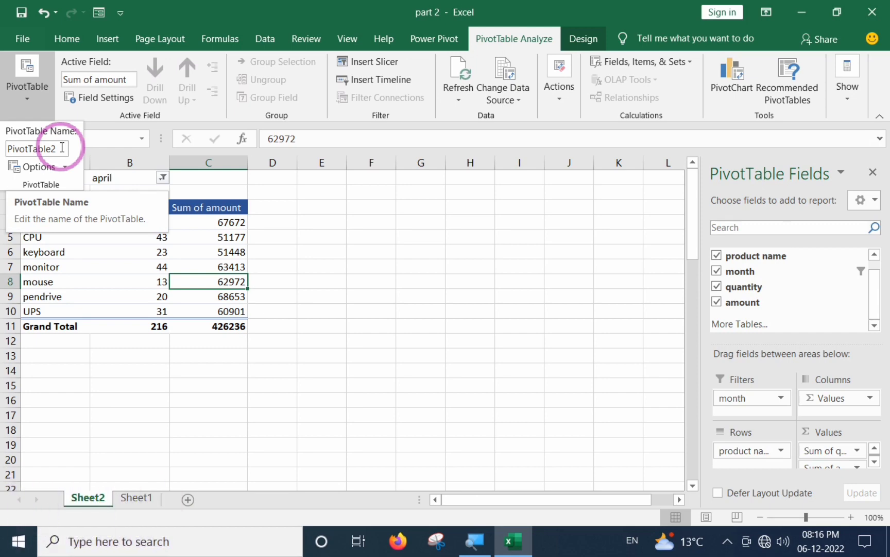
pyautogui.click(289, 270)
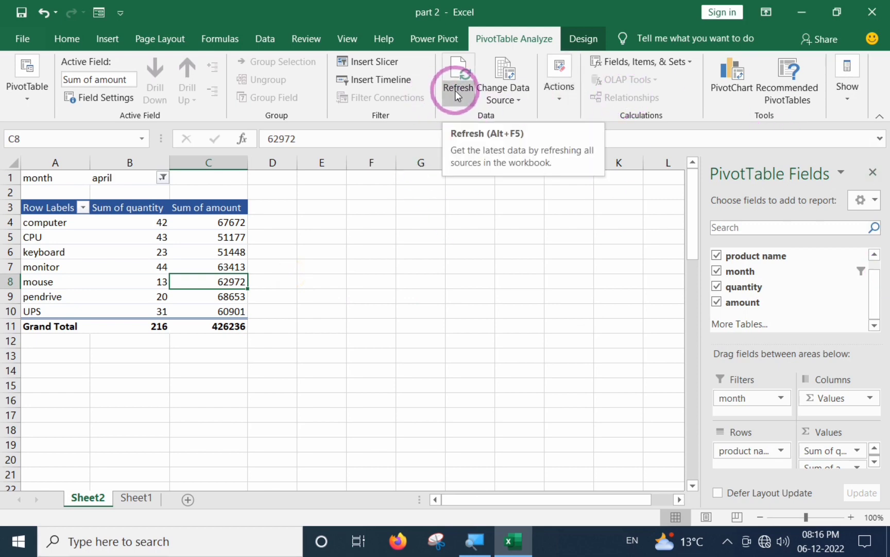
# Step: Change the quantity of the january computer sale in cell D2 of Sheet1 to 28
pyautogui.click(138, 499)
pyautogui.click(291, 274)
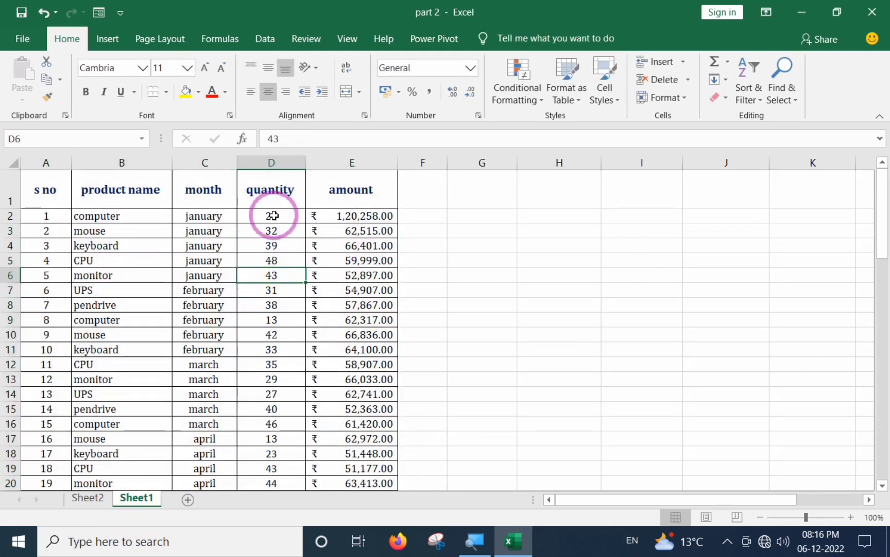
pyautogui.moveTo(272, 215); pyautogui.dragTo(274, 291)
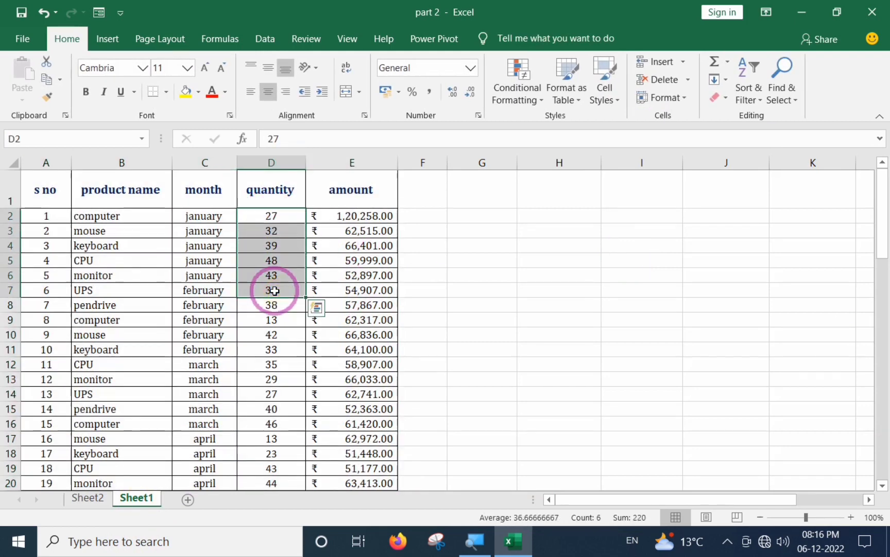
pyautogui.click(274, 291)
pyautogui.click(307, 244)
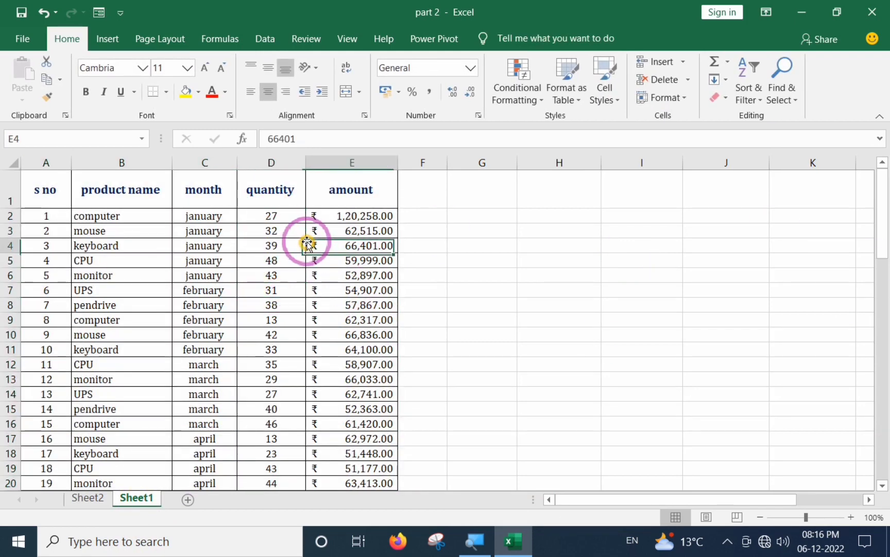
pyautogui.click(285, 216)
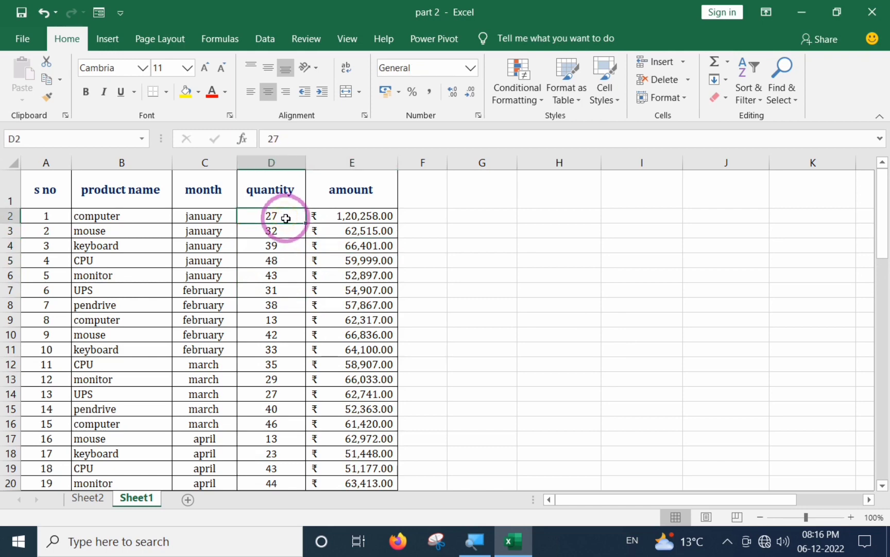
pyautogui.doubleClick(286, 218)
pyautogui.press('BackSpace')
pyautogui.write('8')
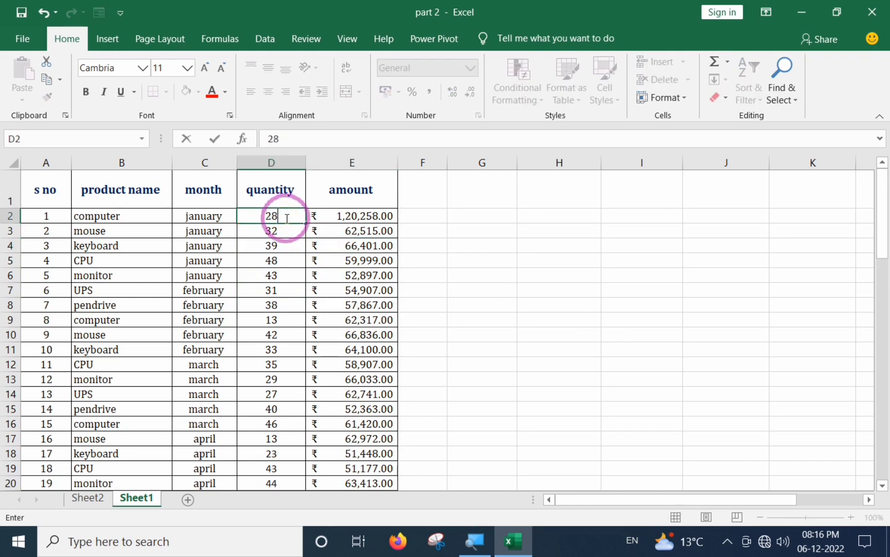
pyautogui.click(282, 323)
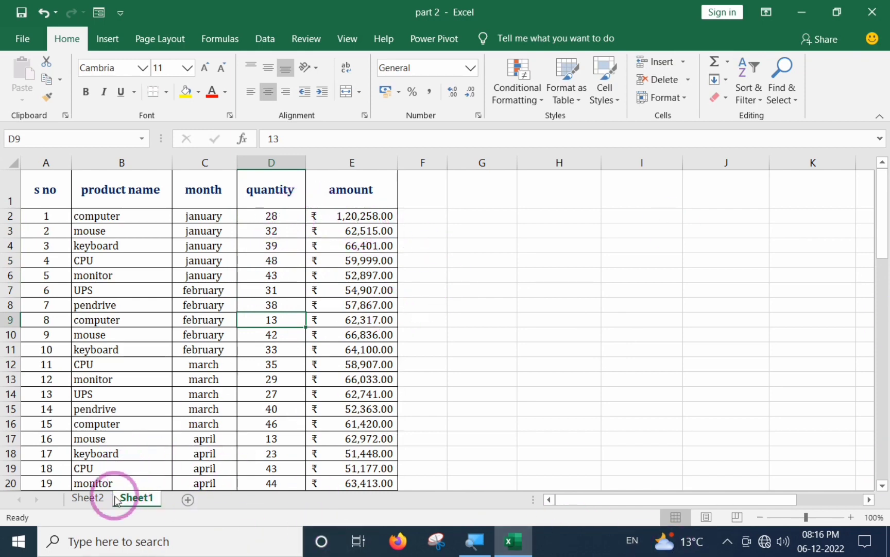
# Step: Refresh all data sources so the Sheet2 PivotTable uses the edited sales data
pyautogui.click(88, 498)
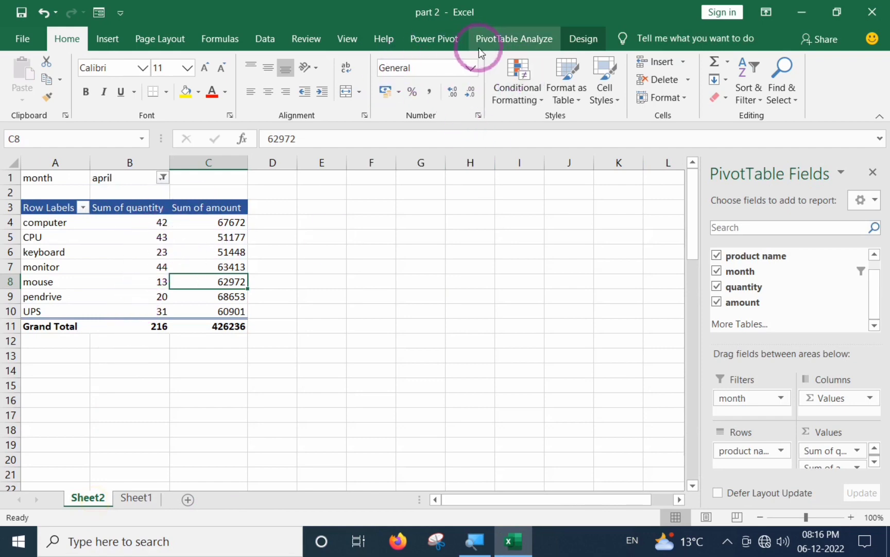
pyautogui.click(490, 40)
pyautogui.click(450, 71)
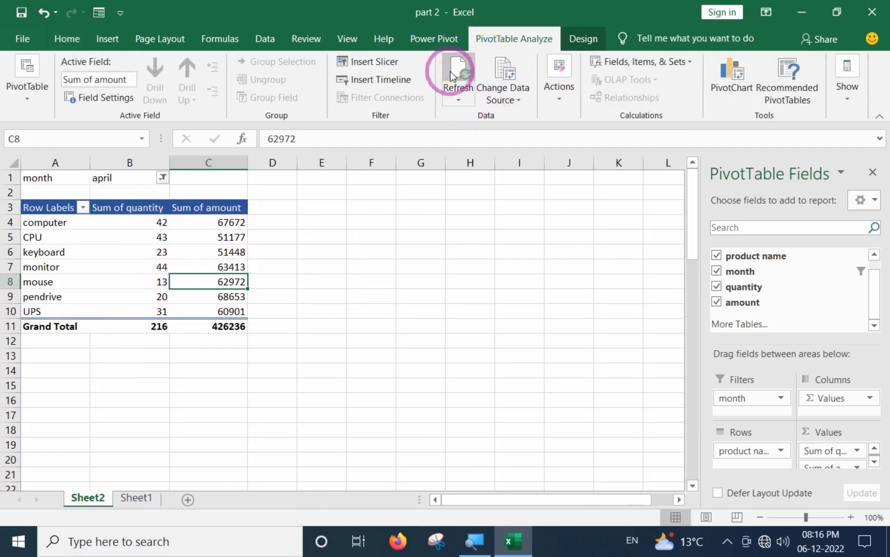
pyautogui.click(457, 99)
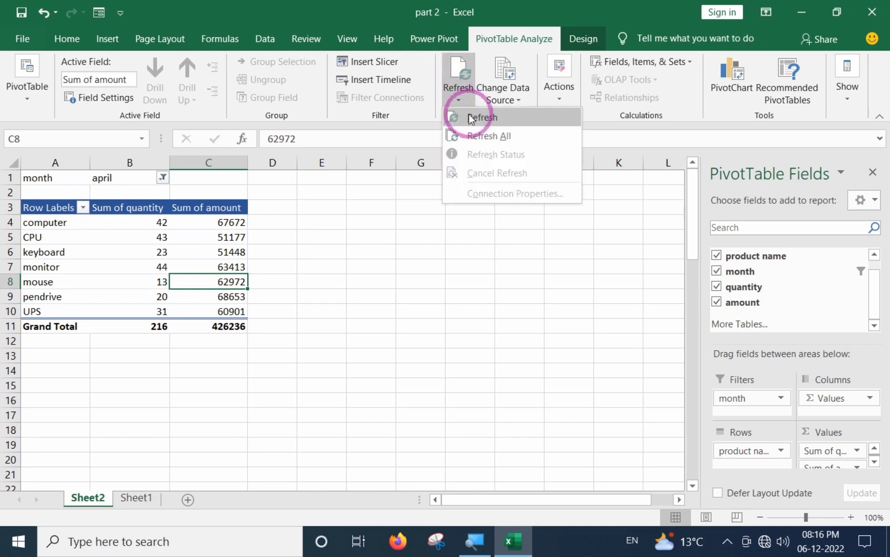
pyautogui.click(492, 137)
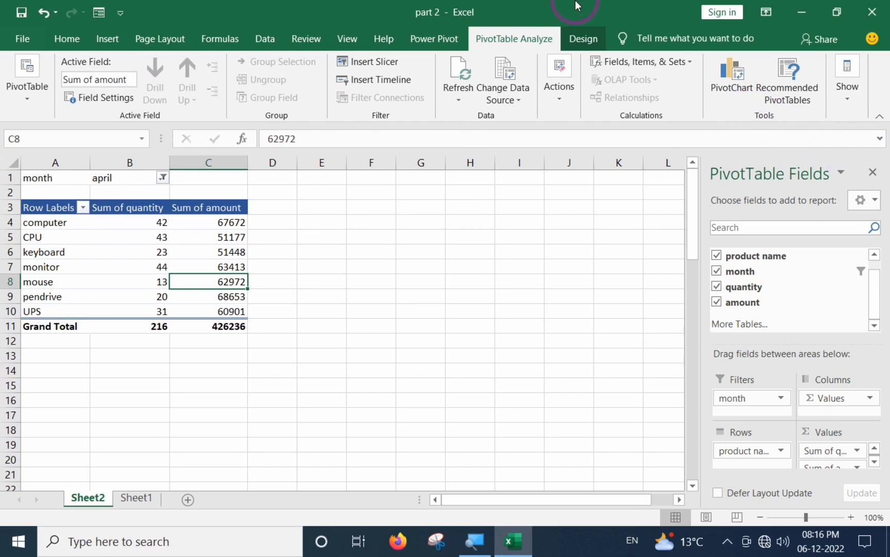
pyautogui.click(106, 37)
pyautogui.click(83, 92)
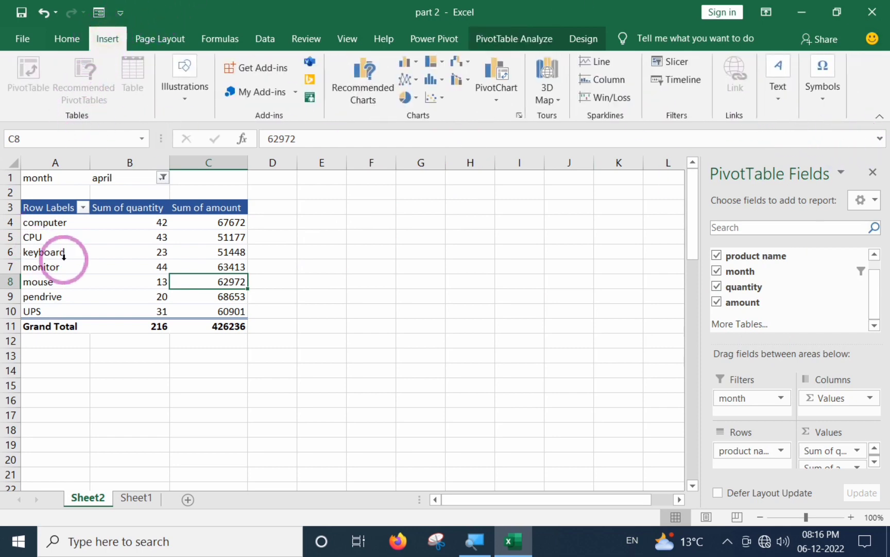
pyautogui.click(142, 249)
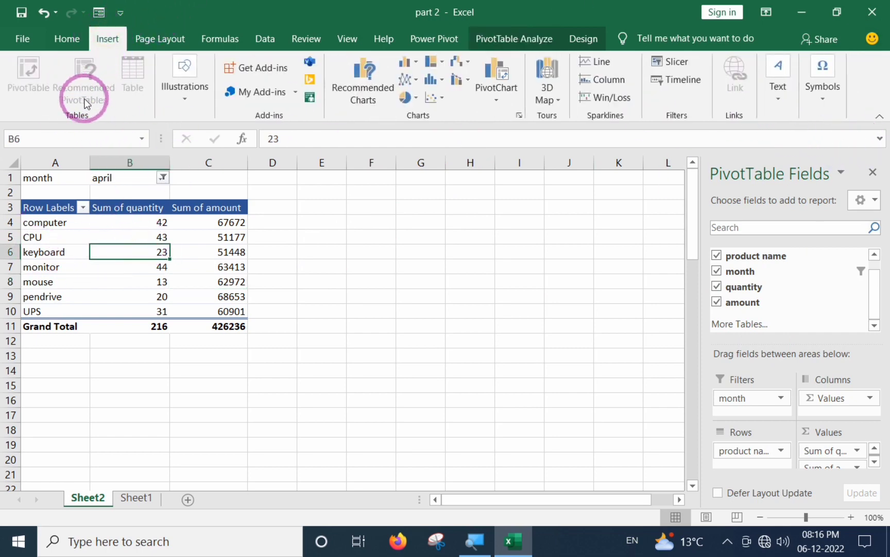
pyautogui.click(376, 355)
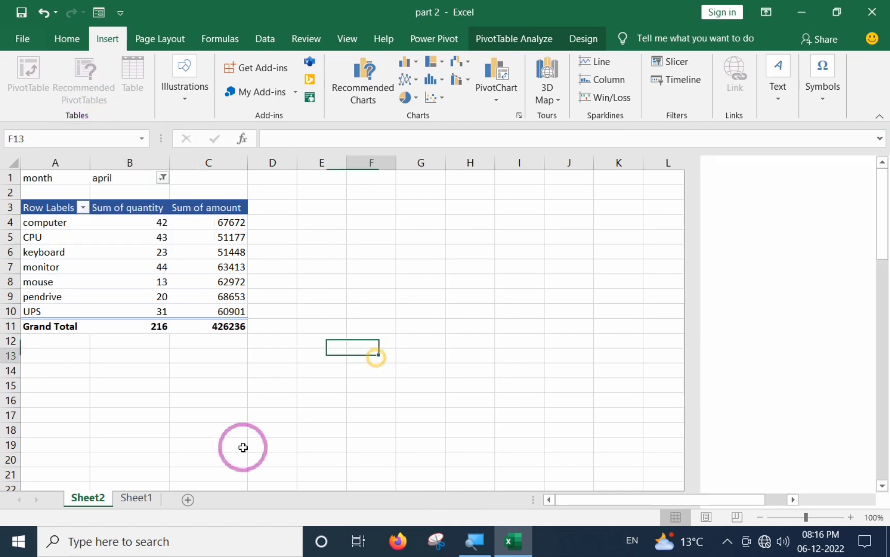
# Step: Browse the recommended PivotTables for the whole Sheet1 sales table and close the suggestions without inserting one
pyautogui.click(135, 497)
pyautogui.click(199, 304)
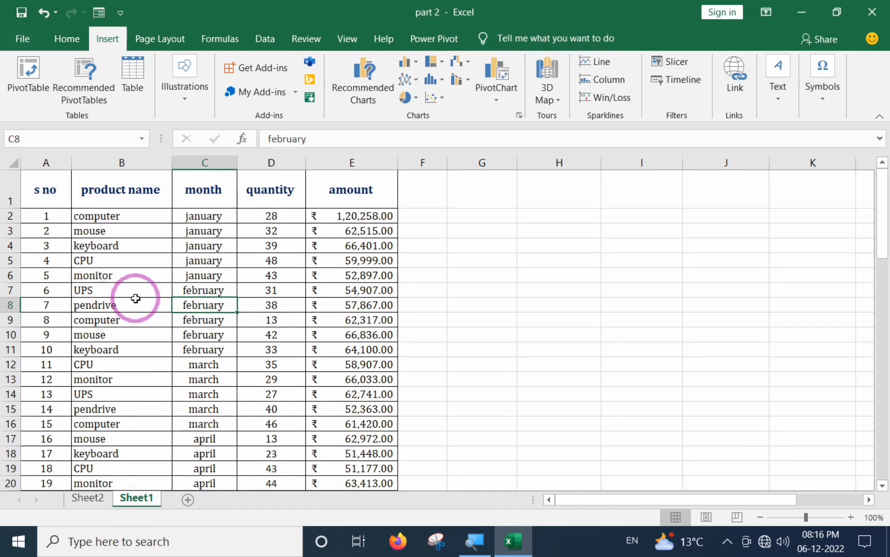
pyautogui.hotkey('ctrl', 'a')
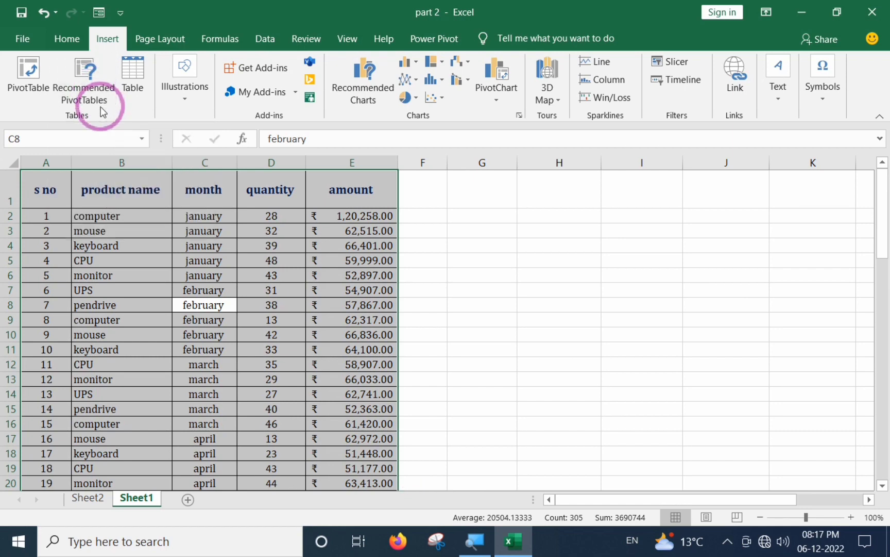
pyautogui.click(77, 86)
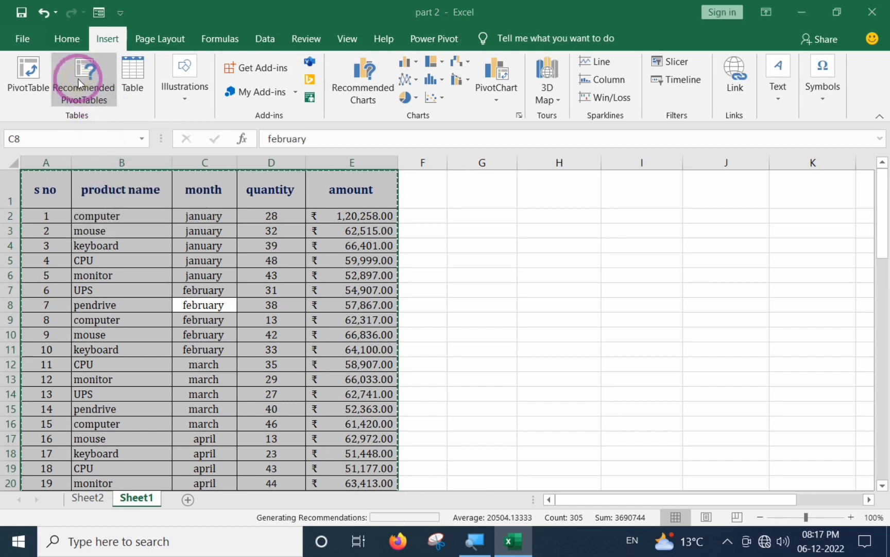
pyautogui.moveTo(206, 101); pyautogui.dragTo(439, 76)
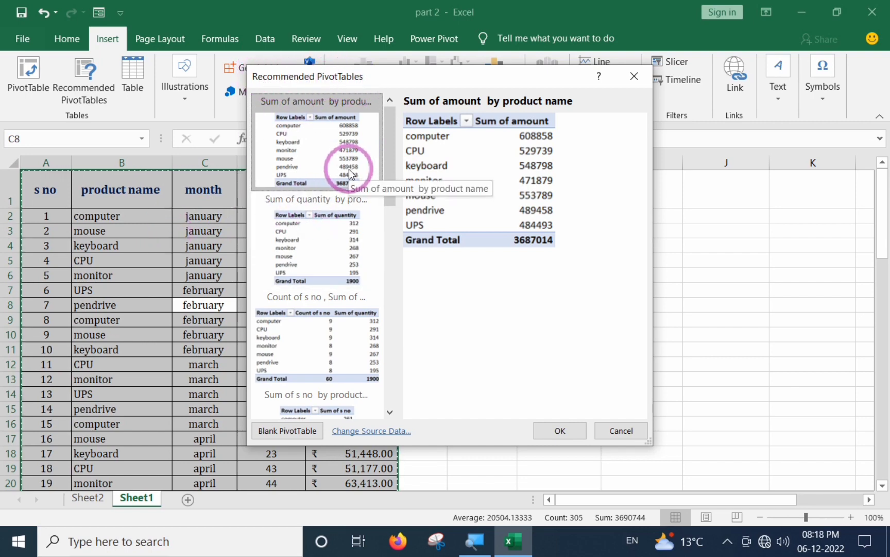
pyautogui.moveTo(392, 184); pyautogui.dragTo(397, 351)
pyautogui.moveTo(397, 286); pyautogui.dragTo(648, 83)
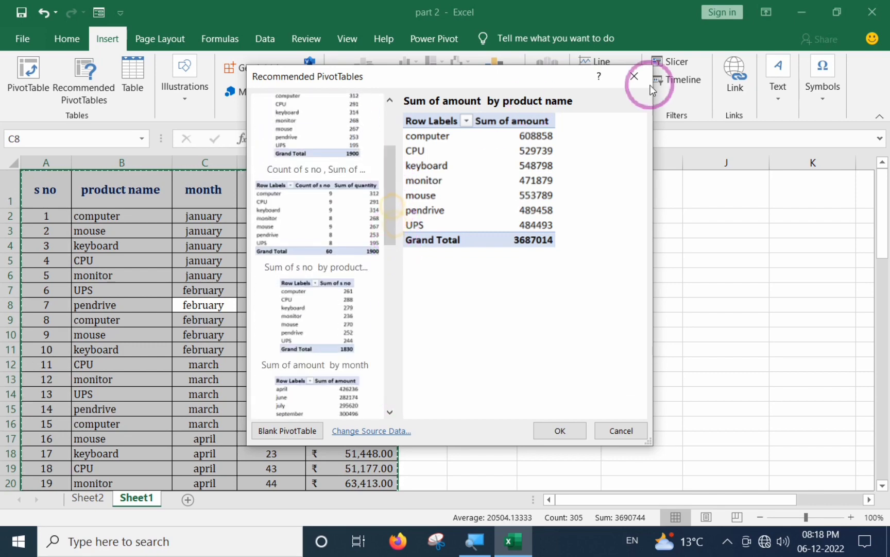
pyautogui.click(630, 76)
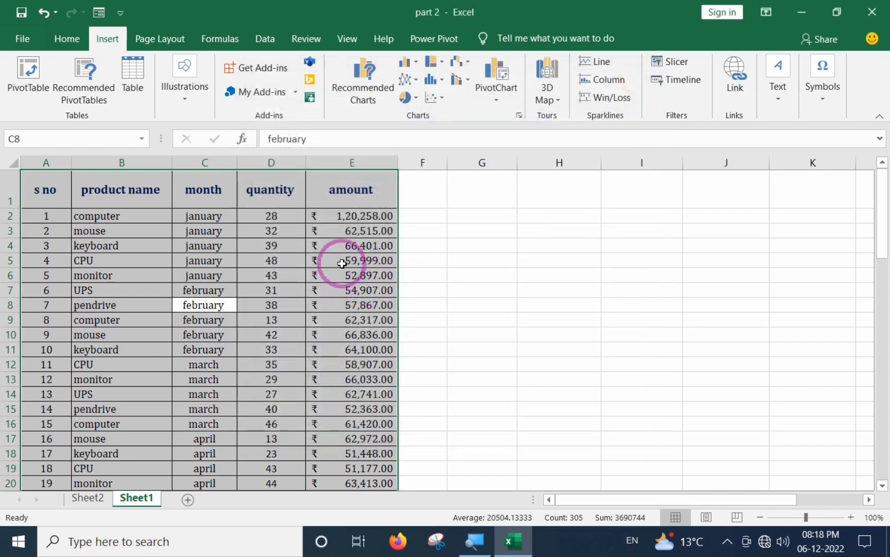